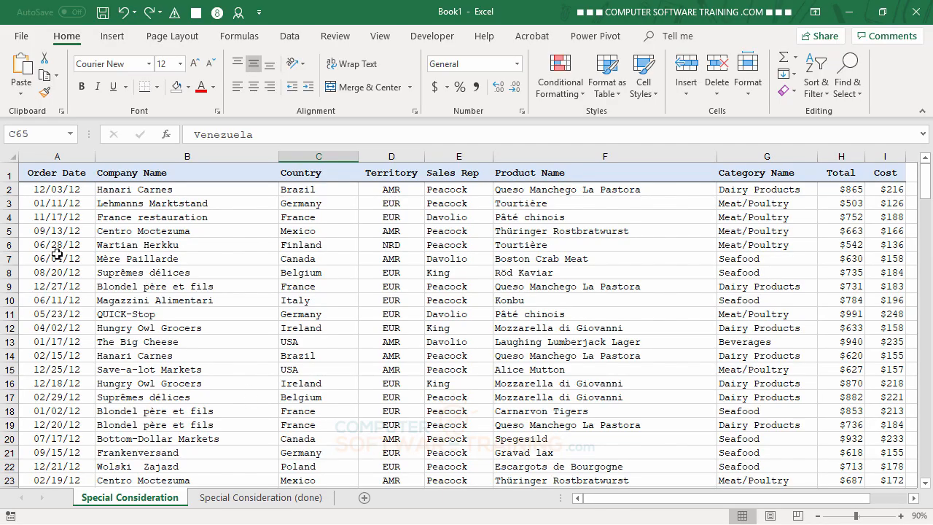
- Give row 7's order a Green Accent 6 Lighter 60% fill, bold text and top and bottom borders
left_click_drag(57, 256, 895, 260)
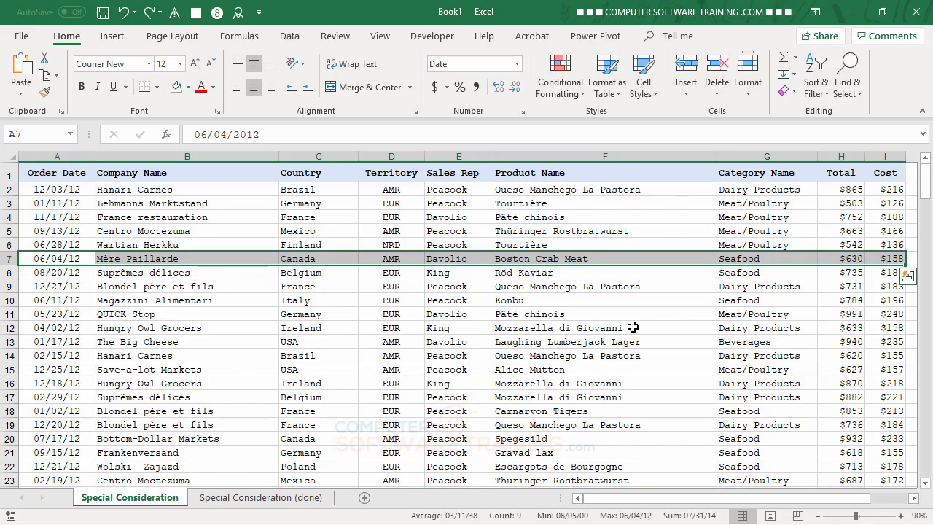
left_click(190, 87)
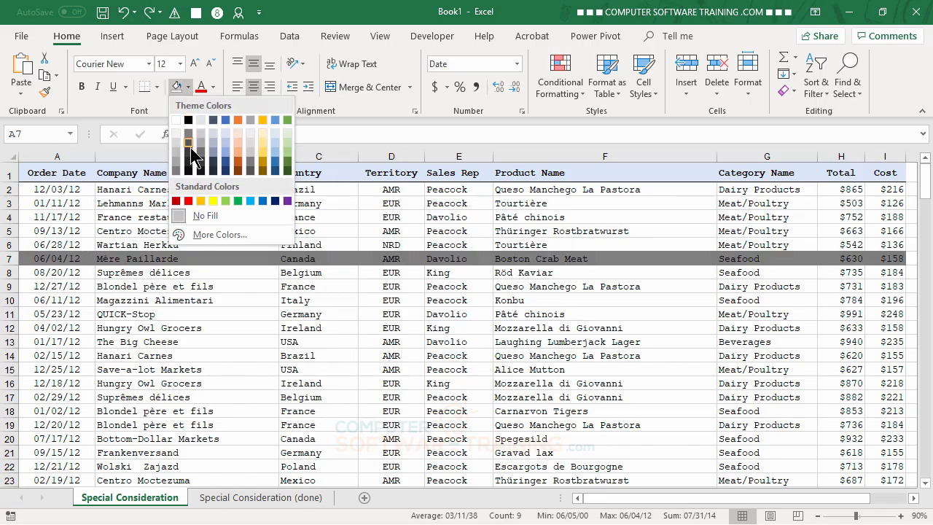
left_click(287, 143)
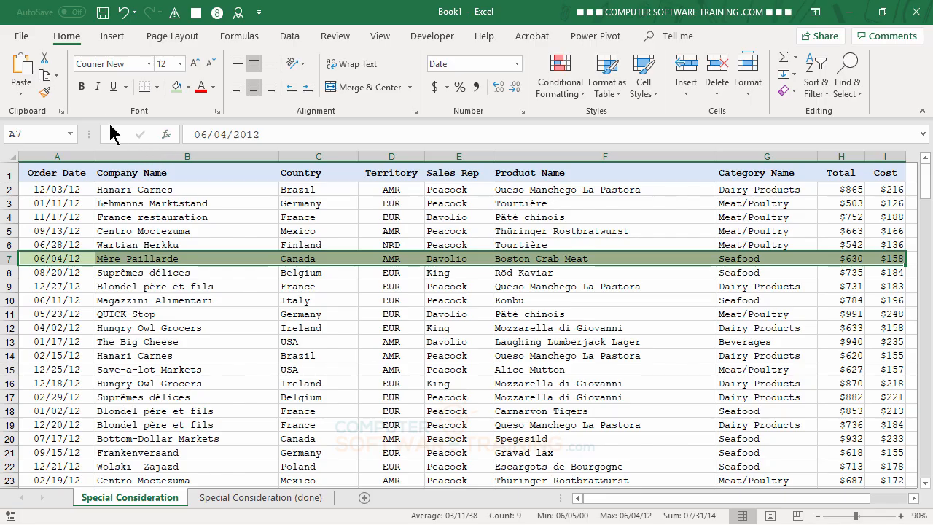
left_click(83, 87)
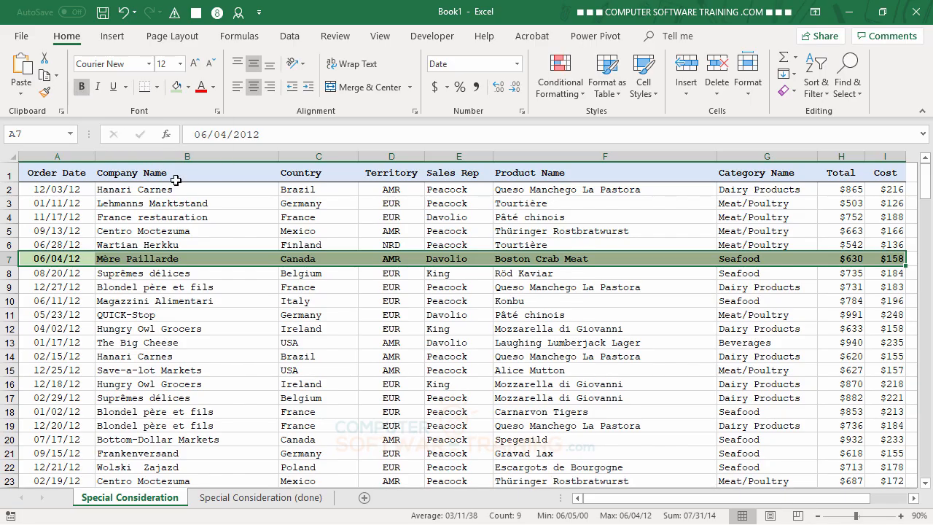
left_click(156, 86)
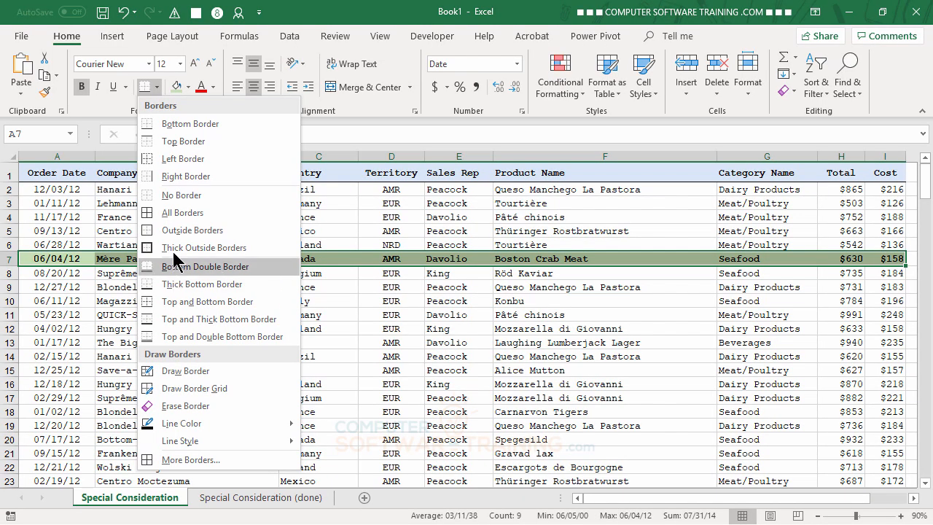
left_click(196, 306)
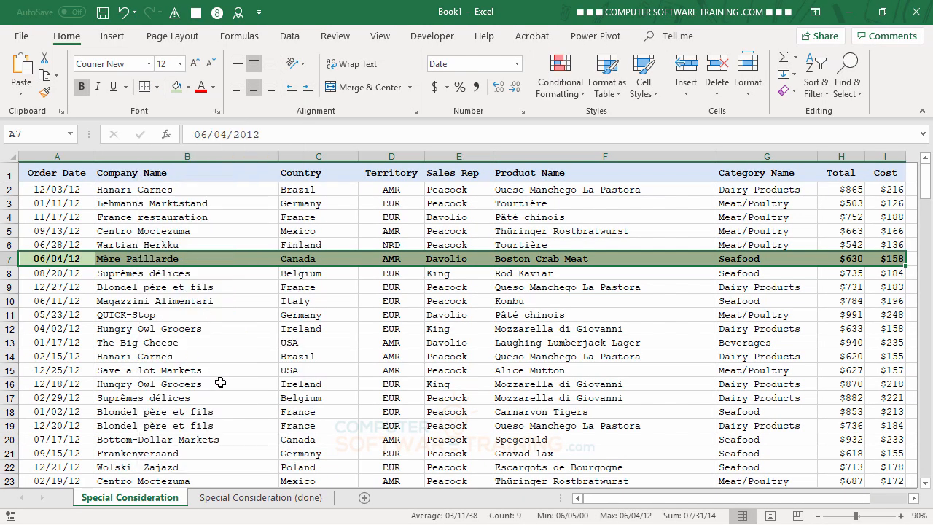
left_click(219, 356)
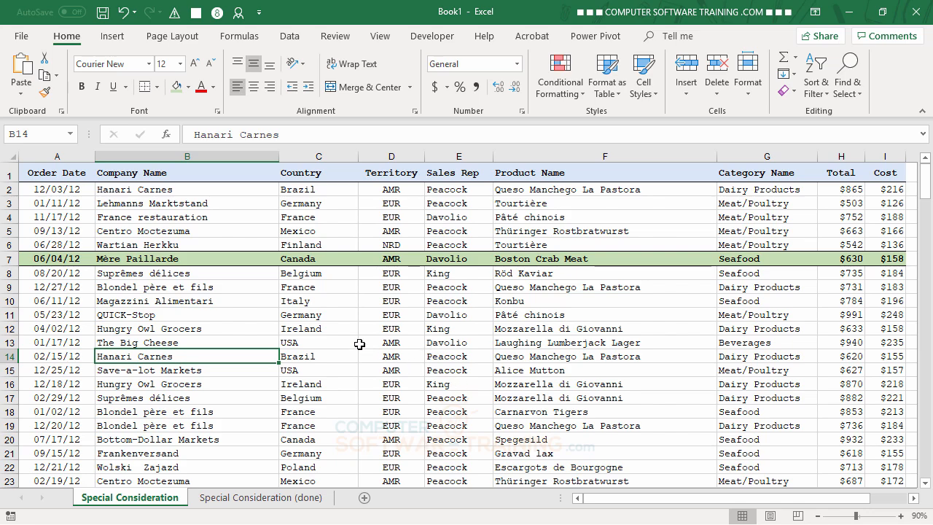
left_click(328, 315)
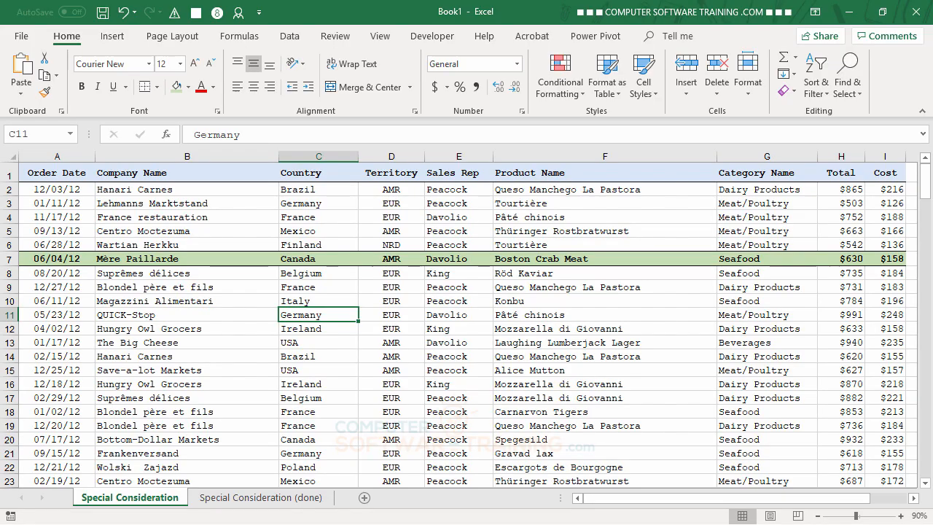
- Turn on Use Relative References on the Developer tab
left_click(430, 38)
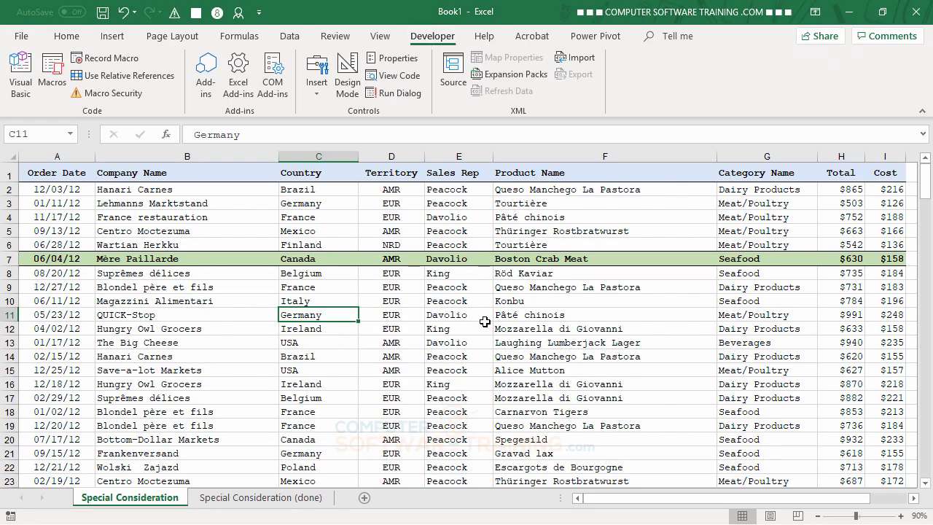
left_click(116, 78)
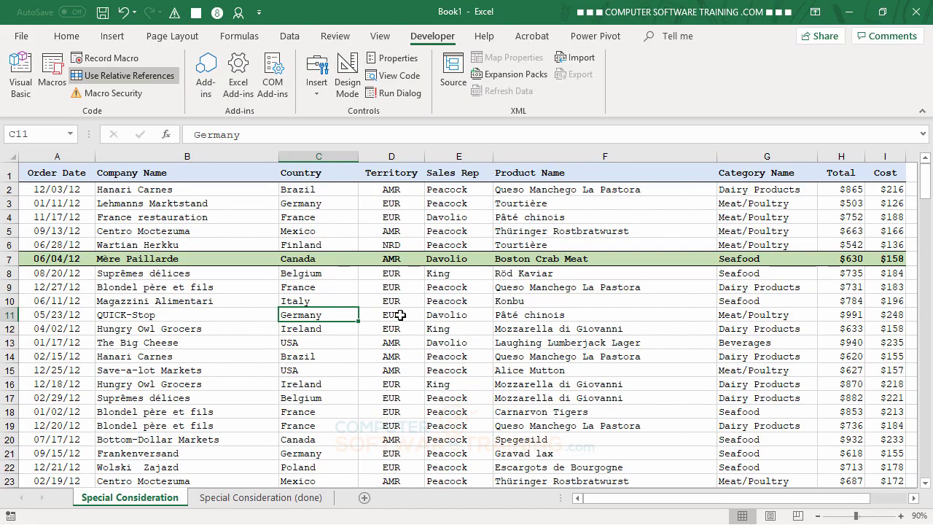
key("Right")
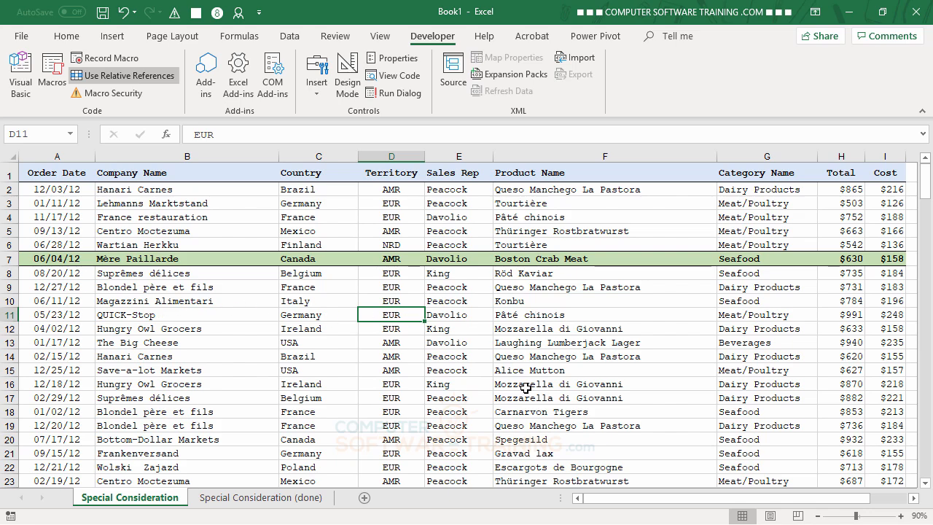
left_click(329, 305)
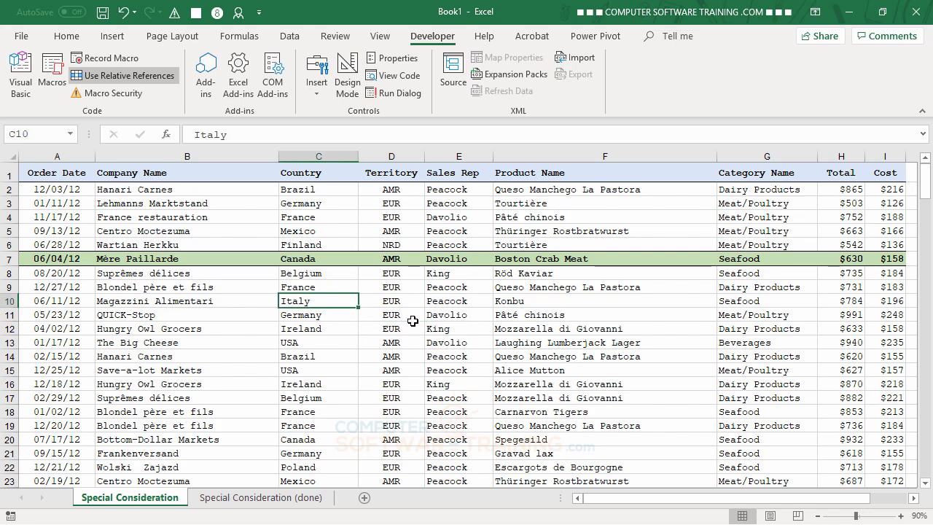
left_click(438, 301)
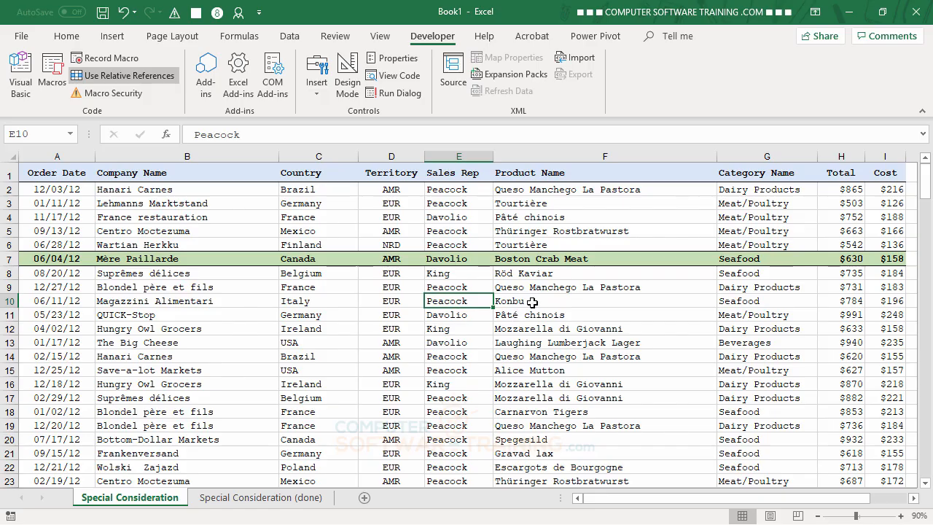
left_click(524, 326)
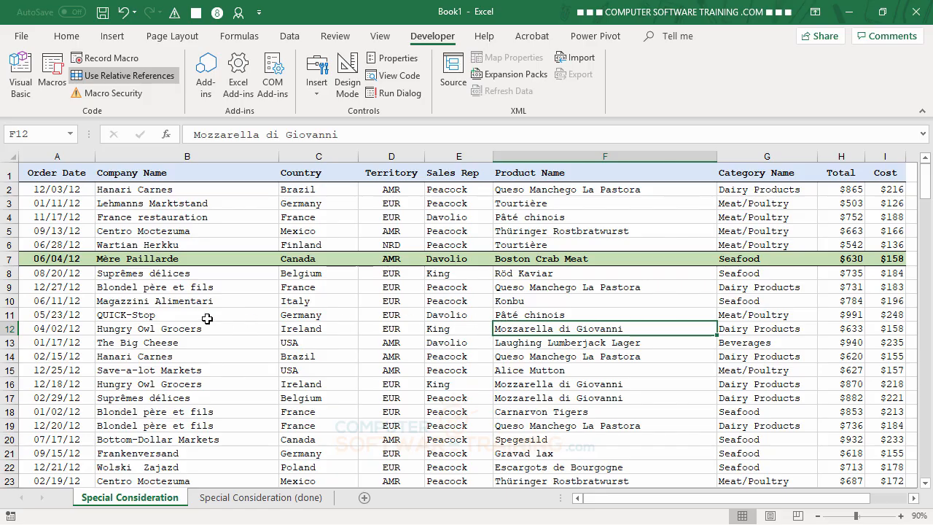
left_click_drag(55, 327, 272, 331)
left_click(310, 335)
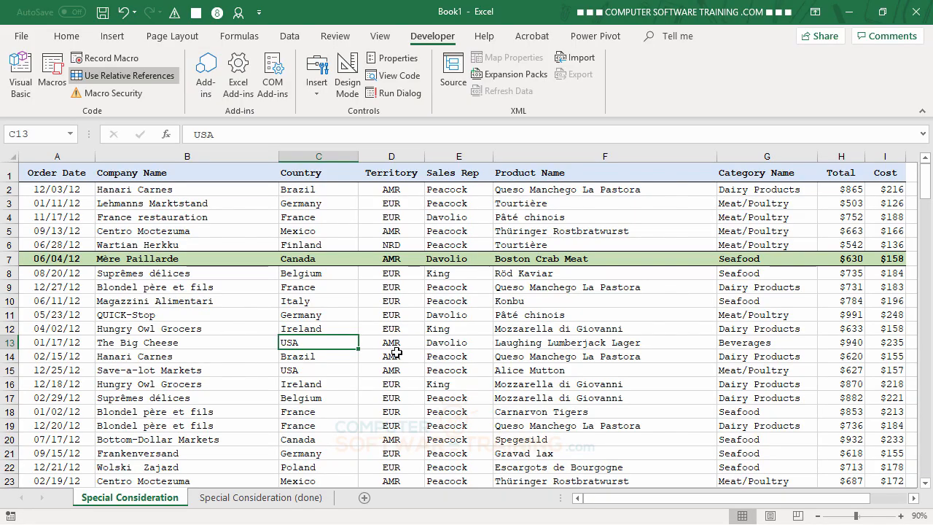
left_click(392, 303)
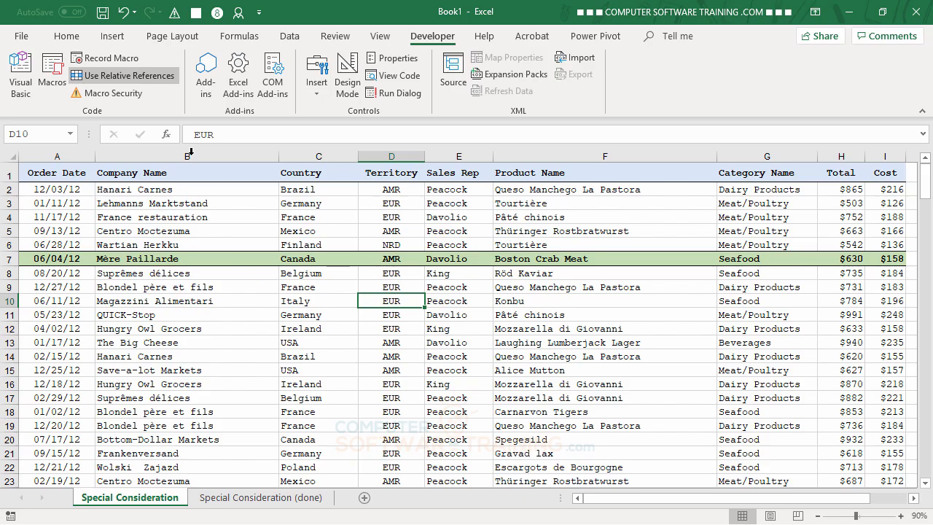
- Set up a new macro named BandGreen with shortcut Ctrl+Shift+G in the Personal Macro Workbook
left_click(108, 57)
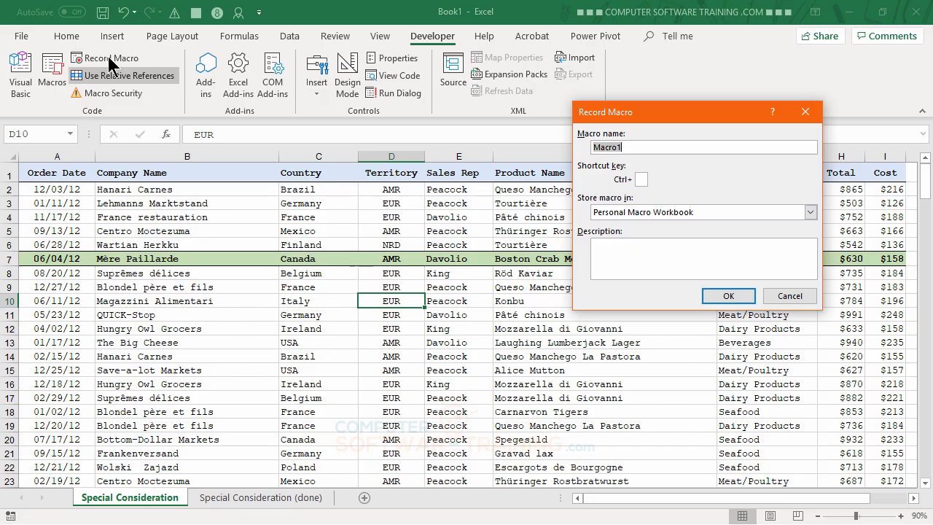
type("BandGreen")
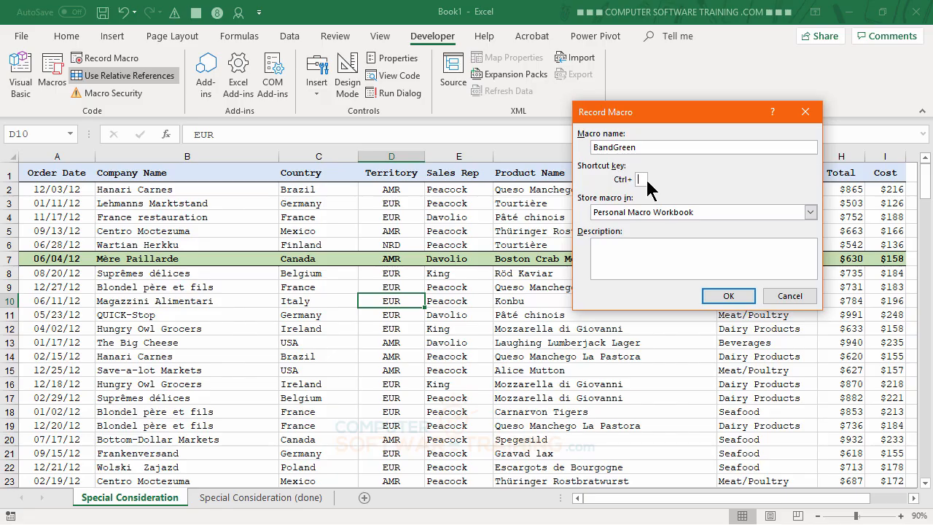
type("G")
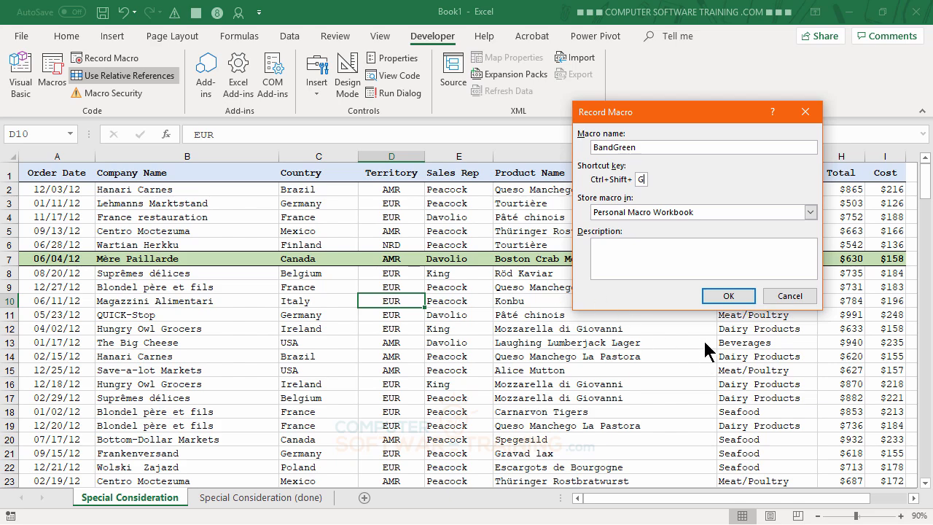
- Confirm the Record Macro dialog so BandGreen starts recording
left_click(728, 296)
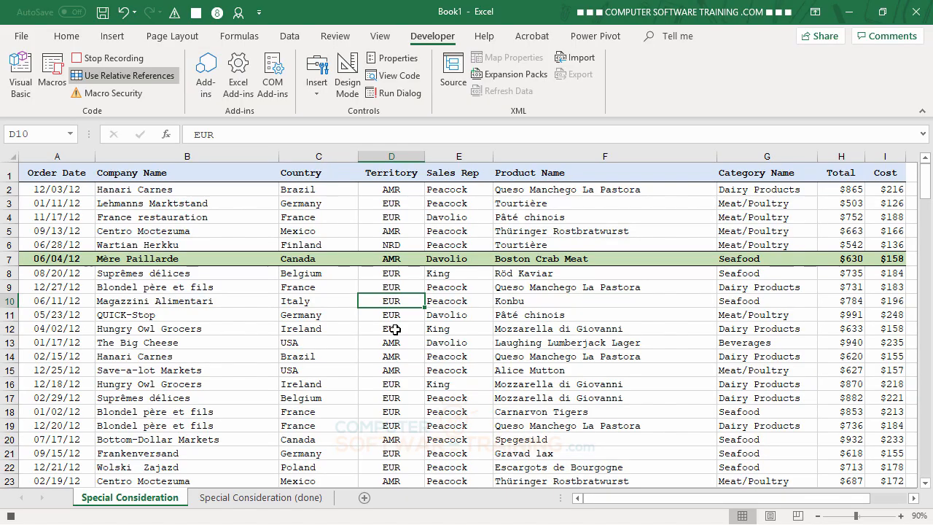
- Jump to cell A10 with Home as the first recorded action
key("Home")
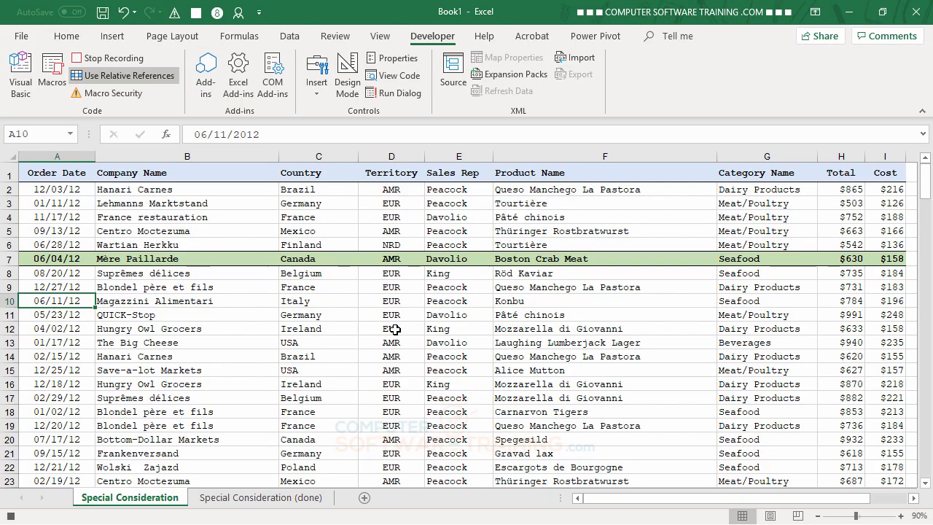
- Extend the selection from A10 across to I10 with Ctrl+Shift+Right
key("ctrl+shift+Right")
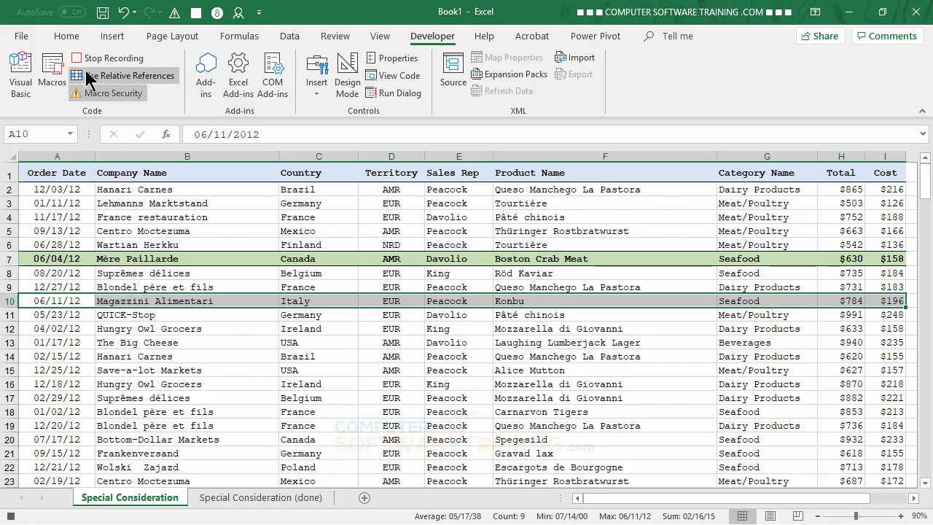
- Format A10:I10 with Green Accent 6 Lighter 60% fill, top and bottom borders and bold, move down, then stop recording
left_click(70, 38)
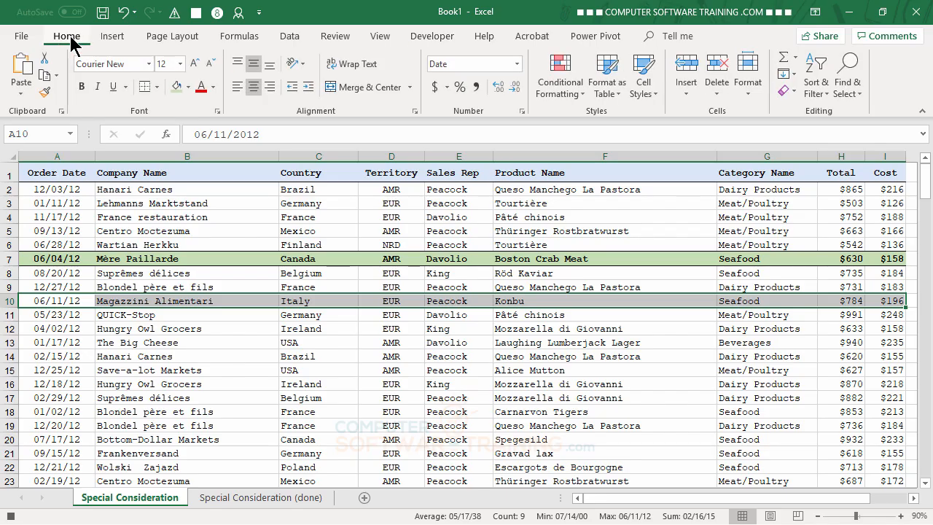
left_click(187, 87)
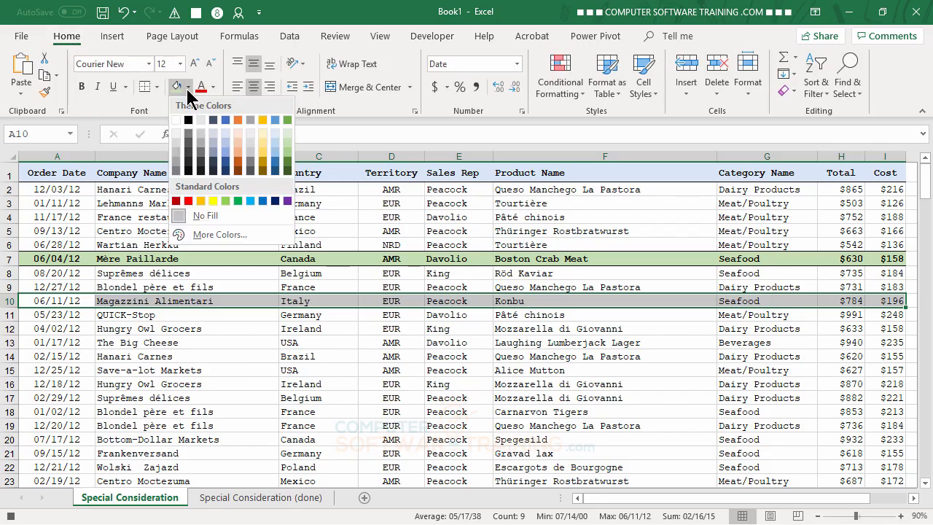
left_click(287, 146)
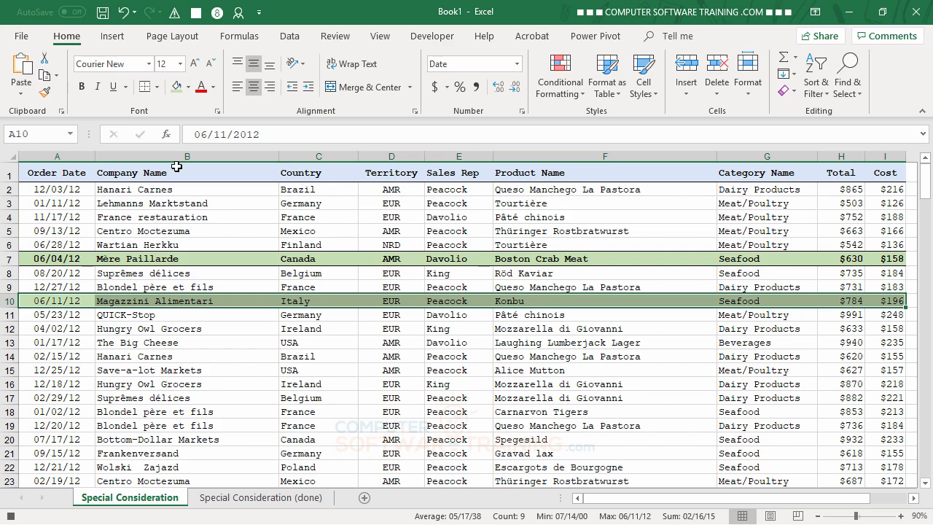
left_click(157, 87)
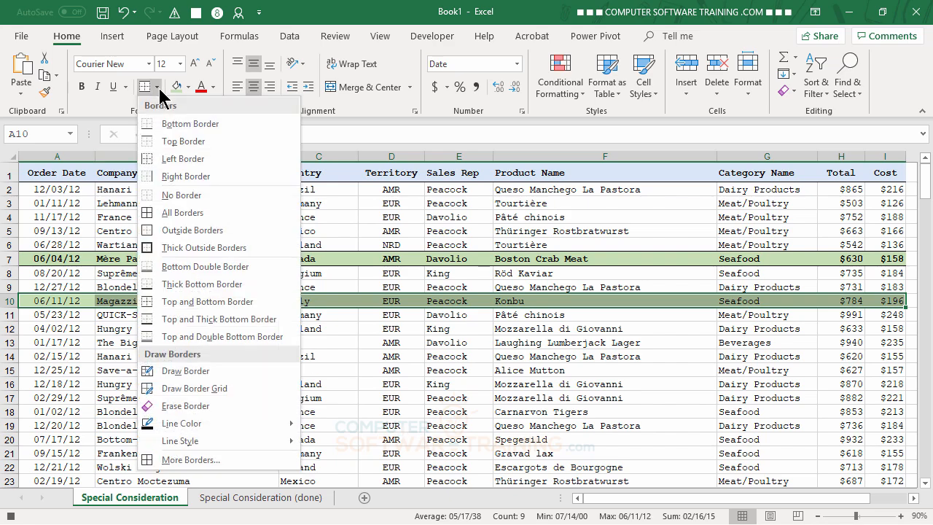
left_click(202, 309)
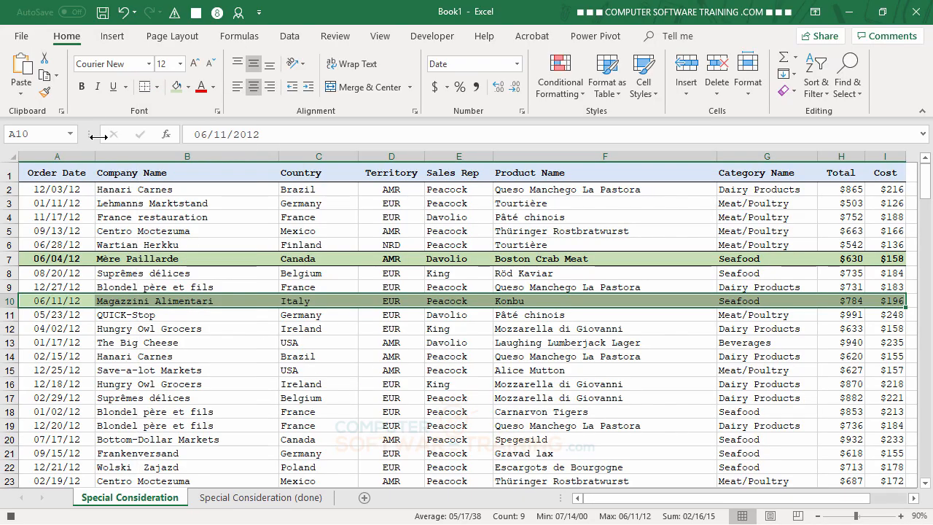
left_click(82, 88)
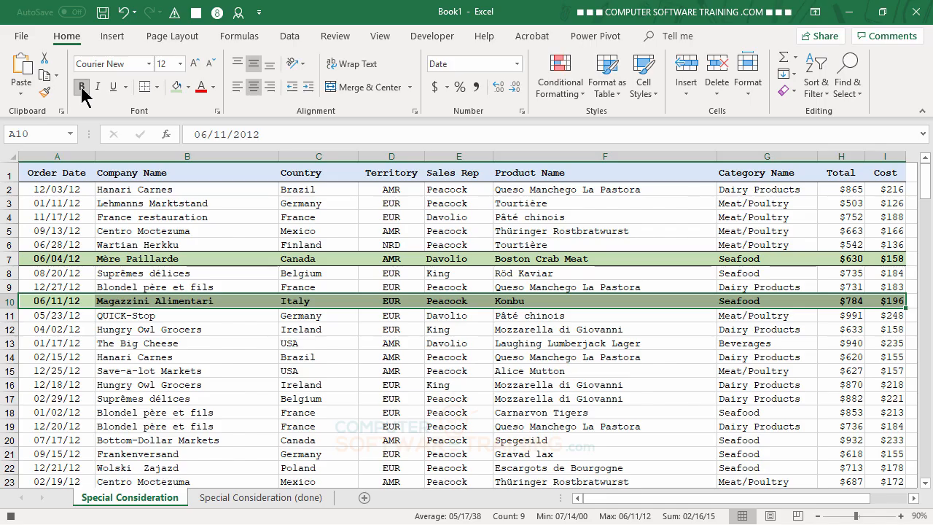
key("Down")
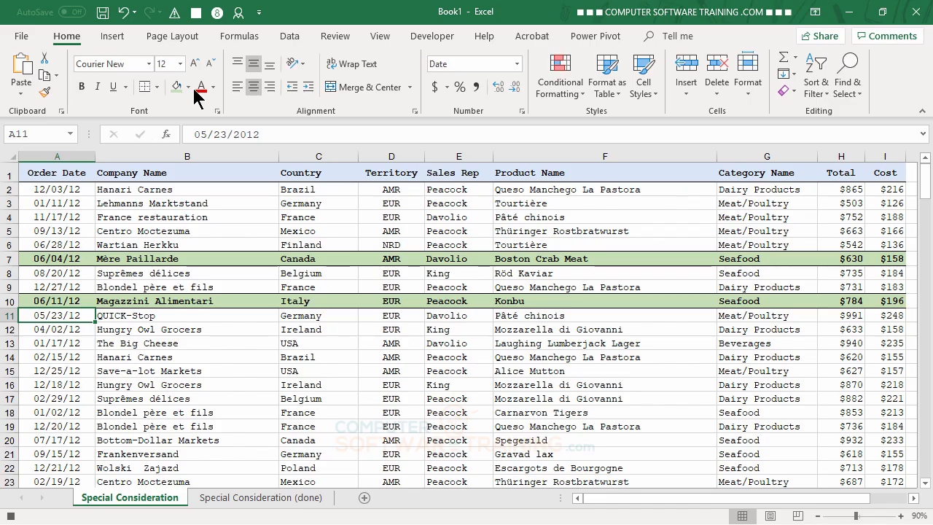
left_click(11, 515)
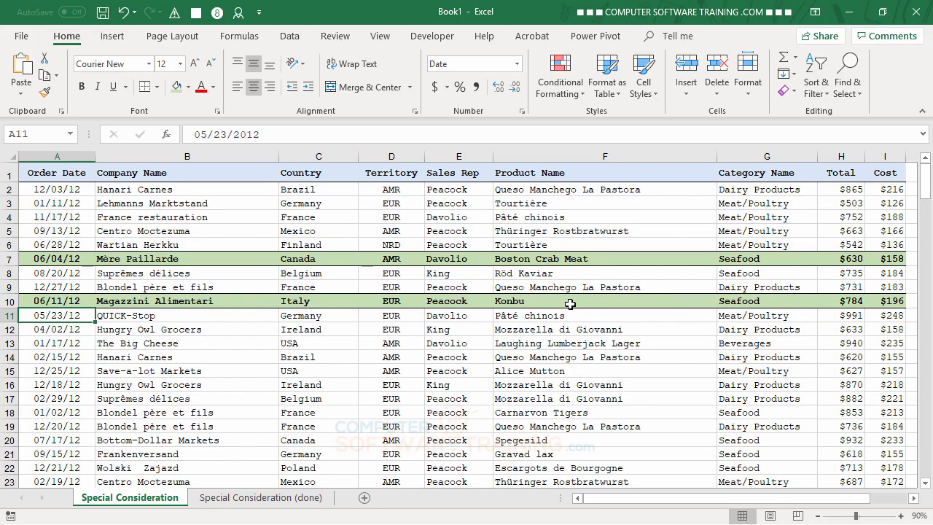
- Open the Visual Basic editor and browse PERSONAL.XLSB Module1's MainTitle and DecPct code
left_click(431, 37)
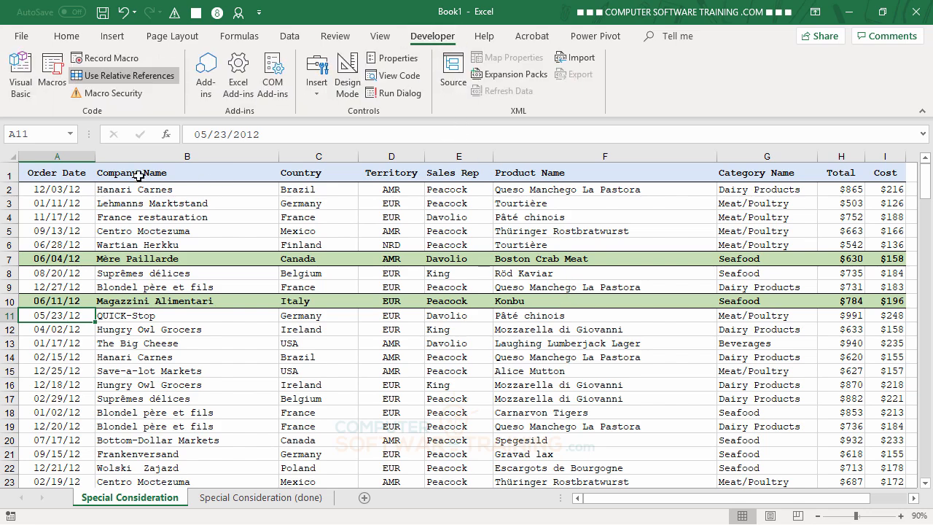
left_click(24, 76)
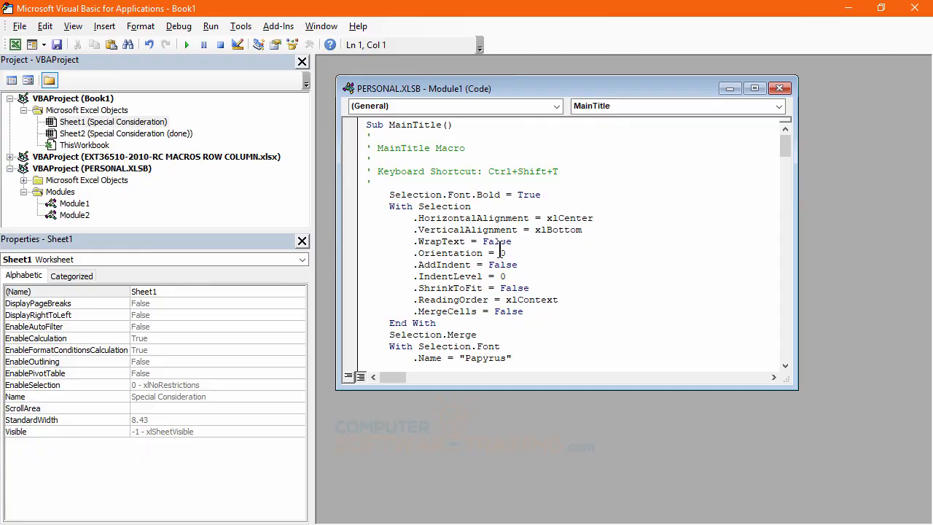
scroll(500, 253, "down", 12)
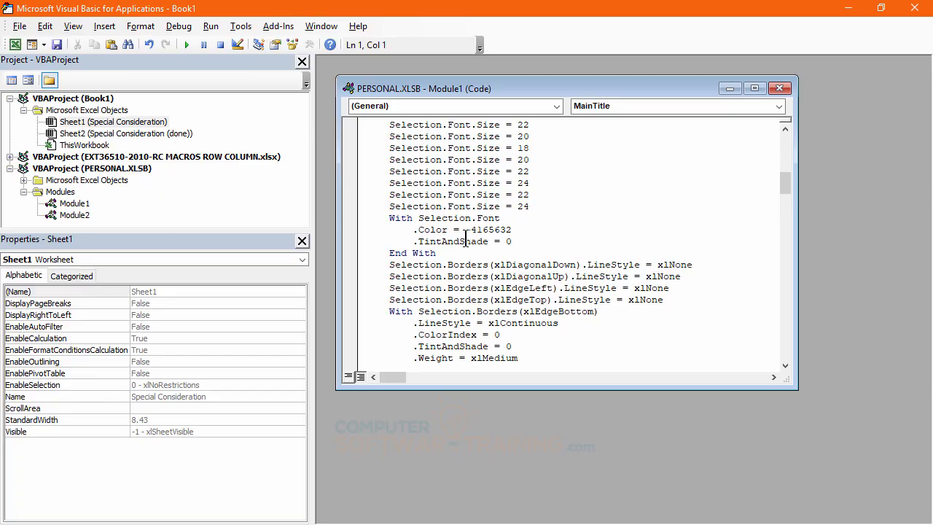
scroll(490, 235, "down", 10)
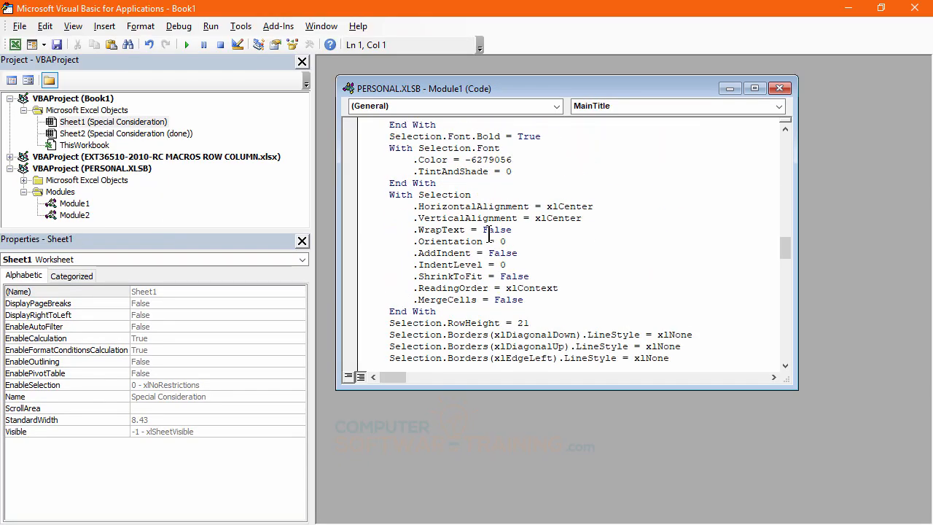
scroll(488, 235, "down", 20)
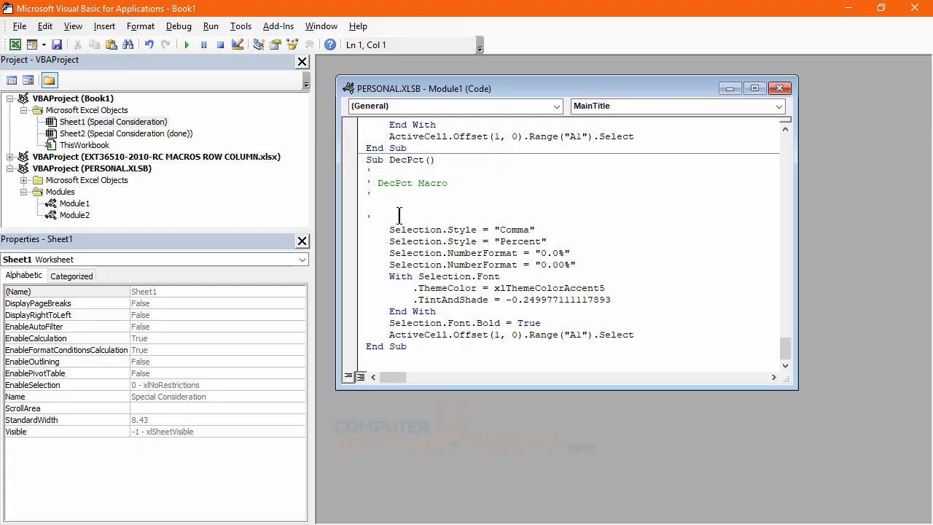
scroll(646, 232, "up", 3)
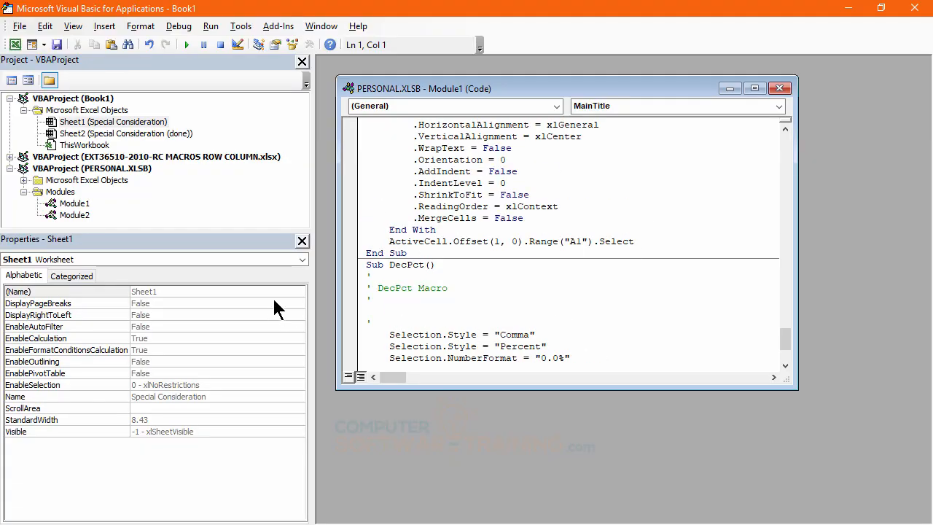
- Open PERSONAL.XLSB's Module2 and review the recorded BandGreen code with its Ctrl+Shift+G shortcut
left_click(72, 215)
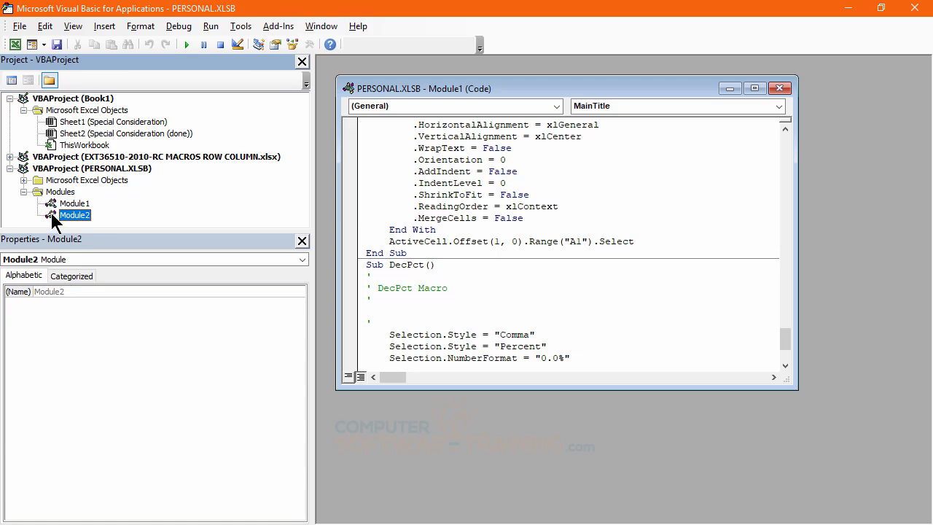
double_click(52, 216)
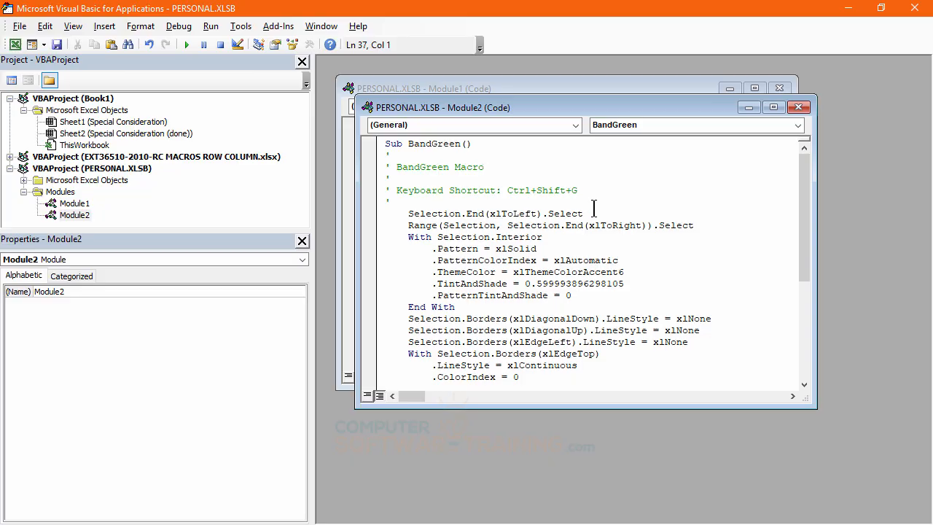
scroll(621, 250, "down", 5)
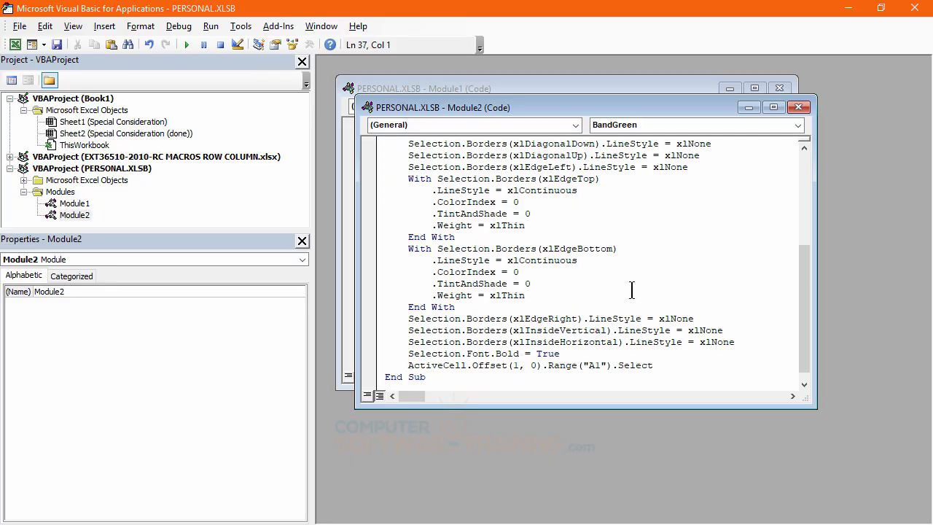
scroll(631, 289, "up", 5)
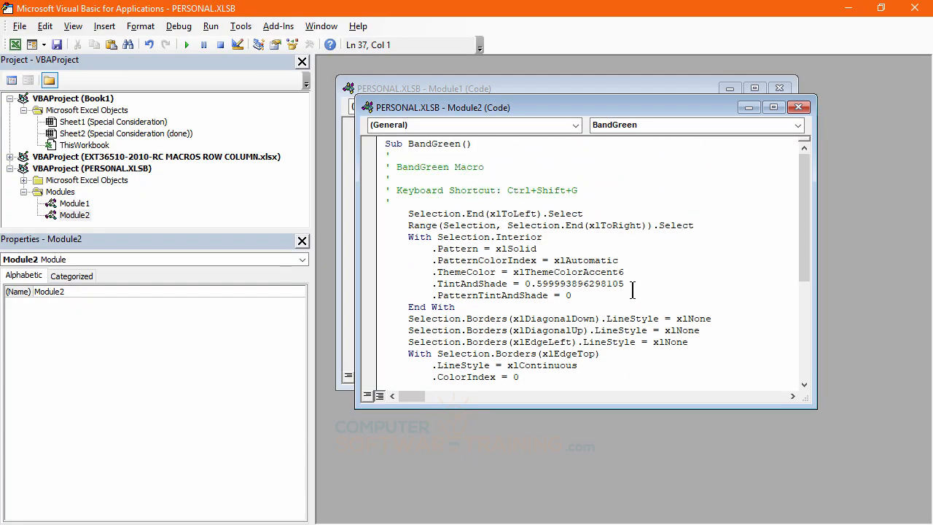
scroll(632, 289, "down", 1)
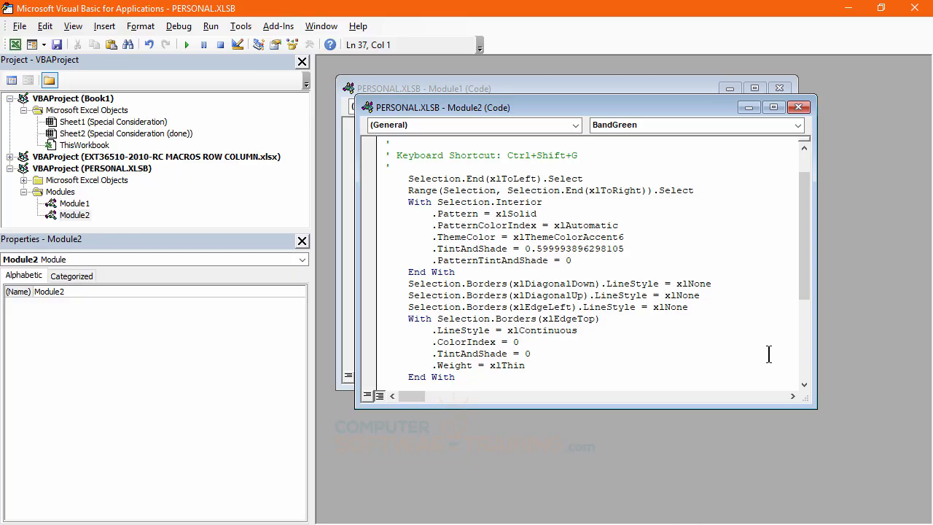
- Back in the workbook, replay the band macro four times from row 15 to format rows 15 through 18
left_click(914, 9)
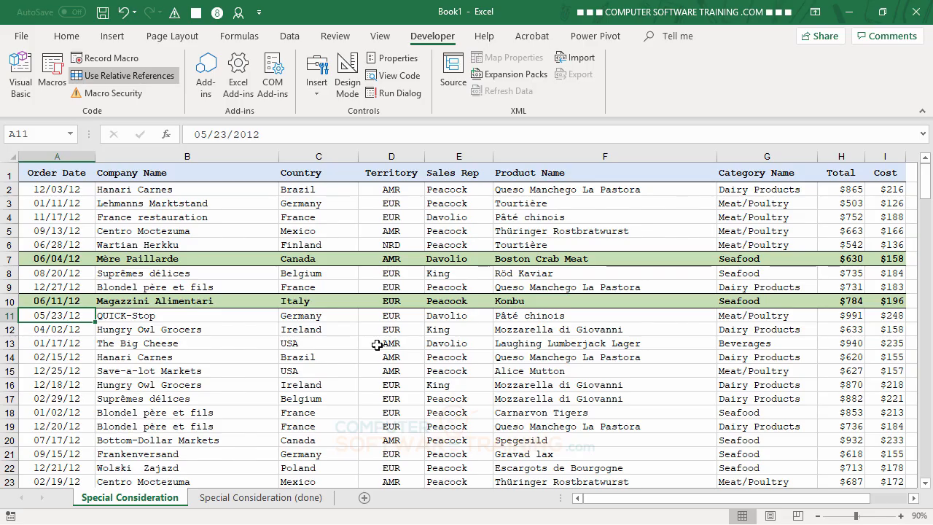
left_click(734, 370)
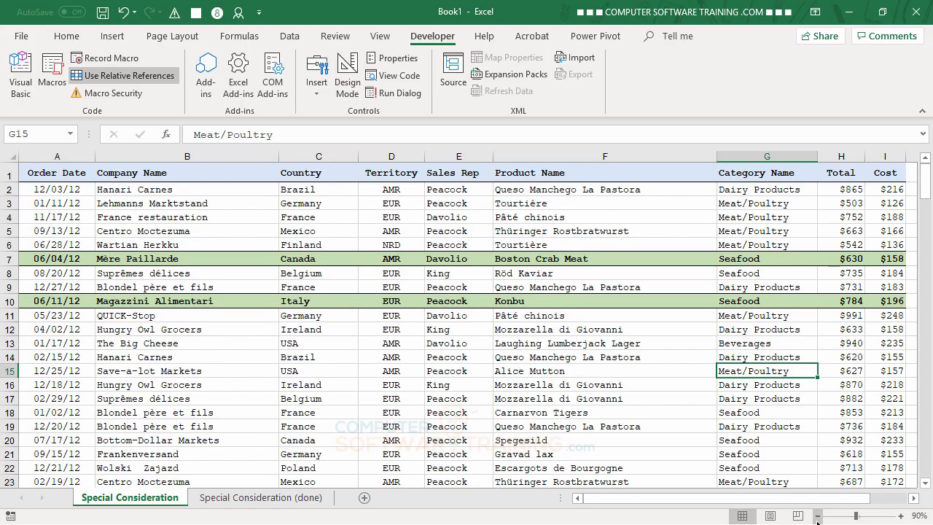
key("ctrl+shift+s")
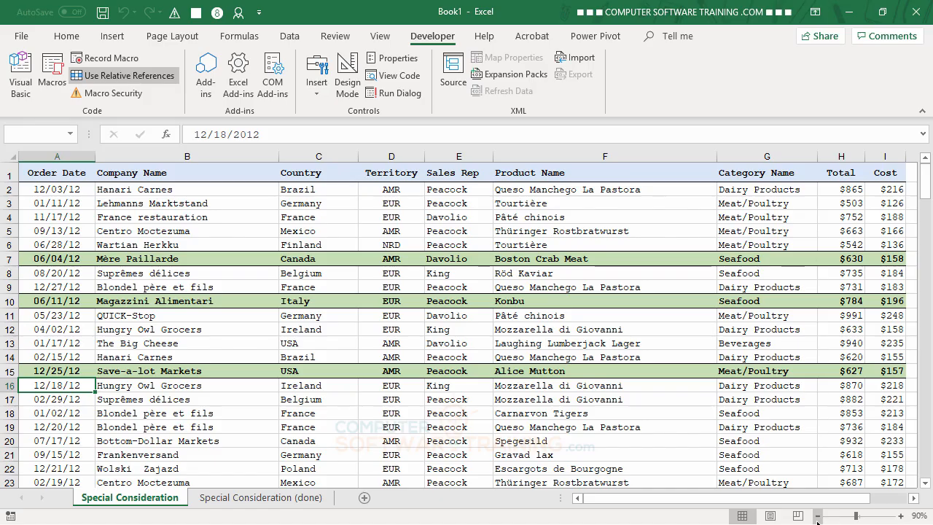
key("ctrl+shift+s")
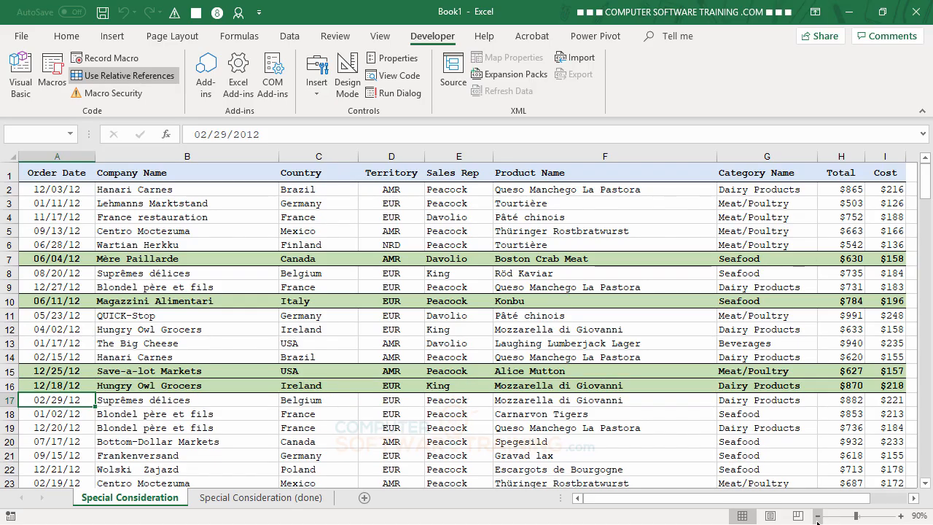
key("ctrl+shift+s")
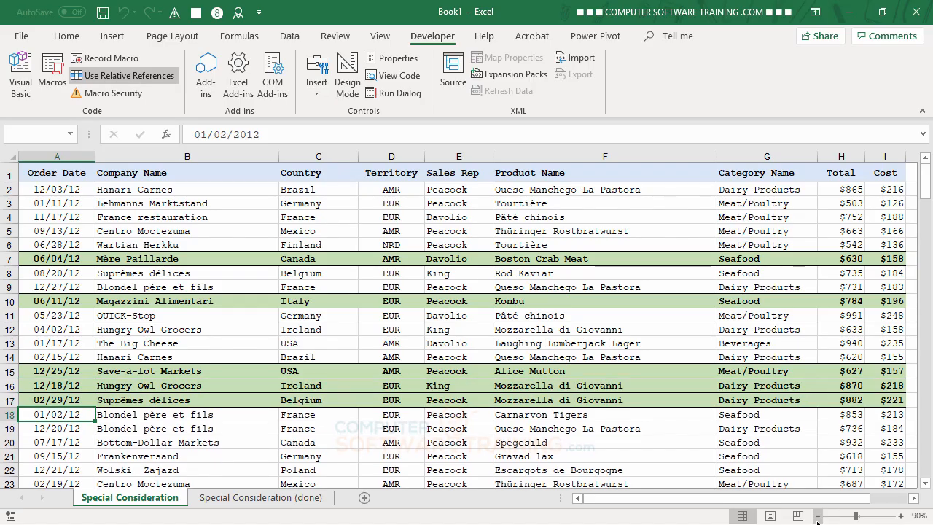
key("ctrl+shift+s")
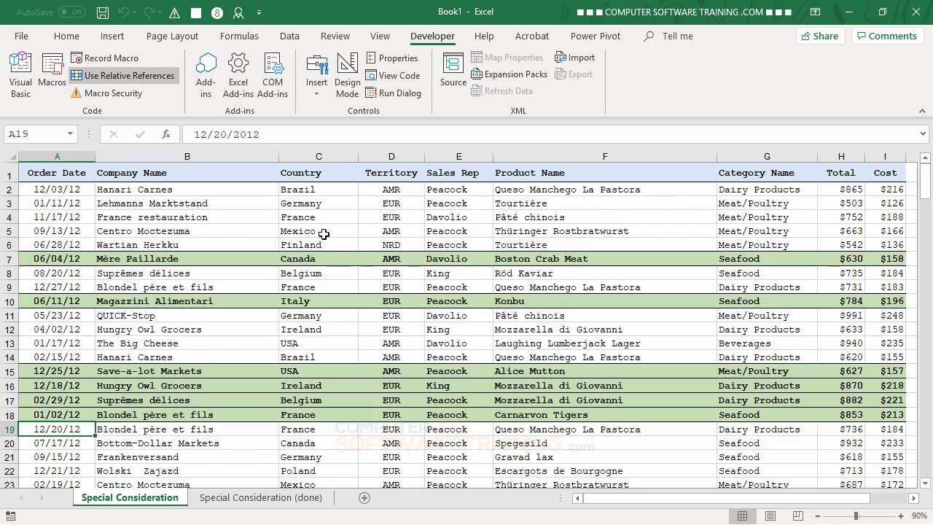
- Add the BandGreen macro to the Quick Access Toolbar with a green square icon
left_click(260, 13)
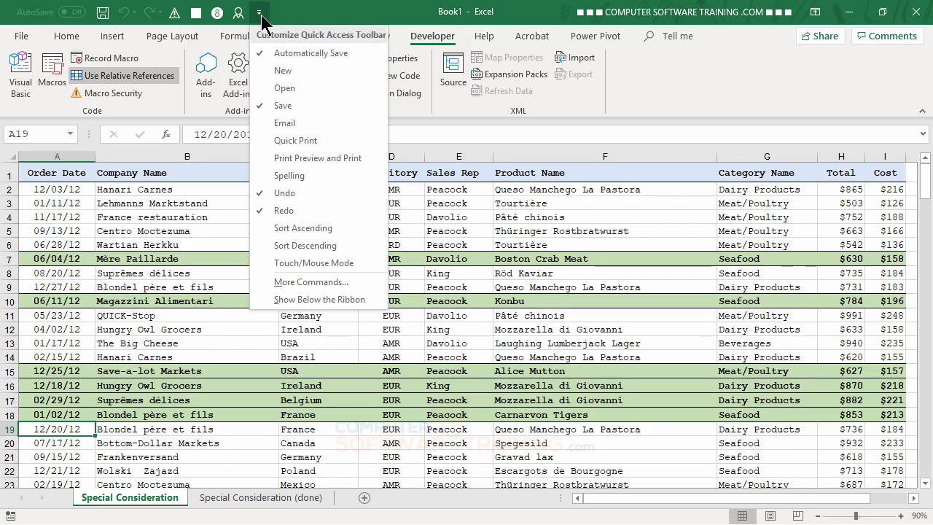
left_click(300, 283)
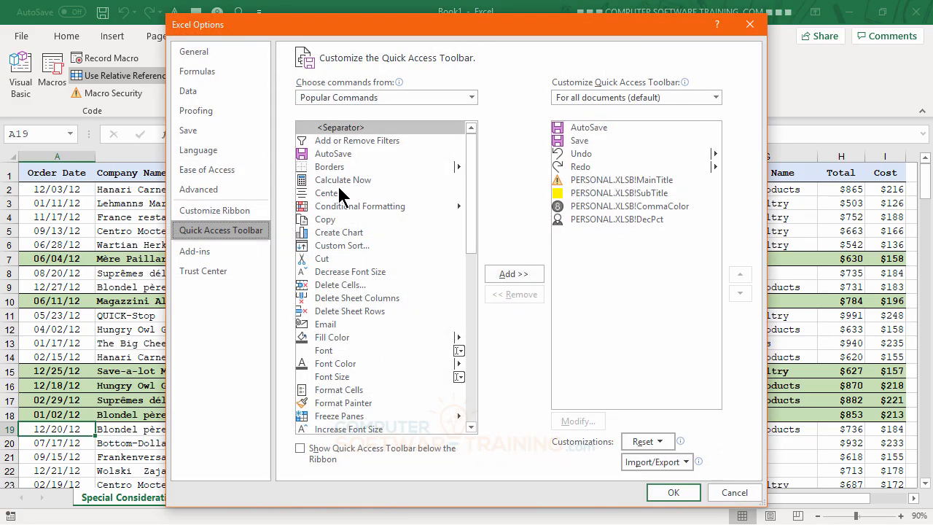
left_click(471, 96)
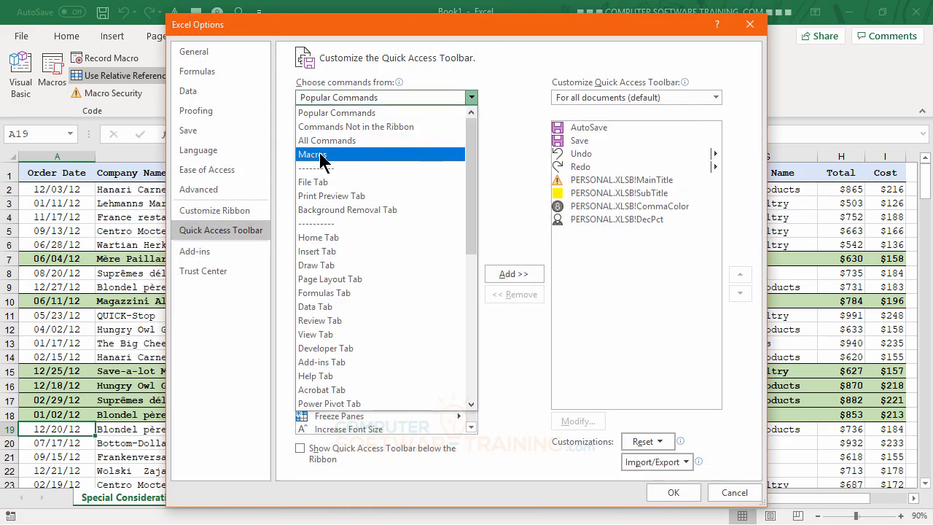
left_click(321, 160)
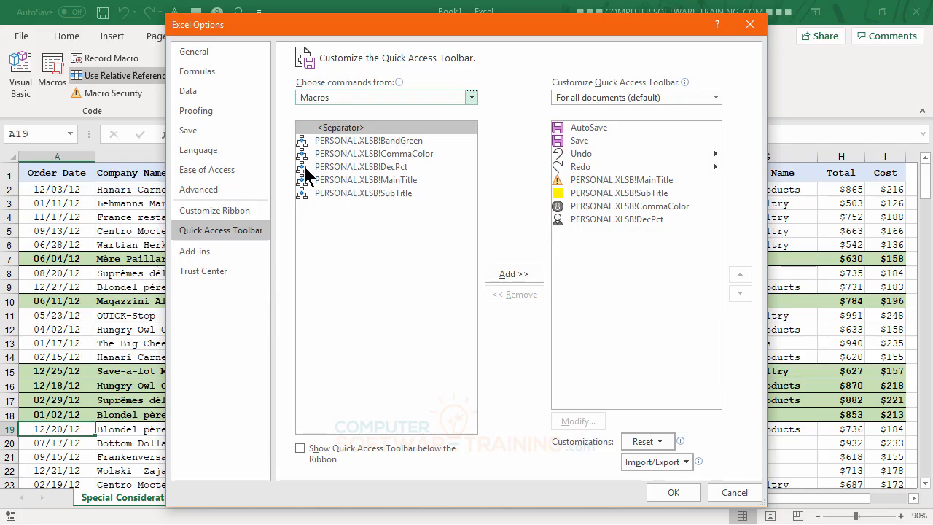
left_click(346, 144)
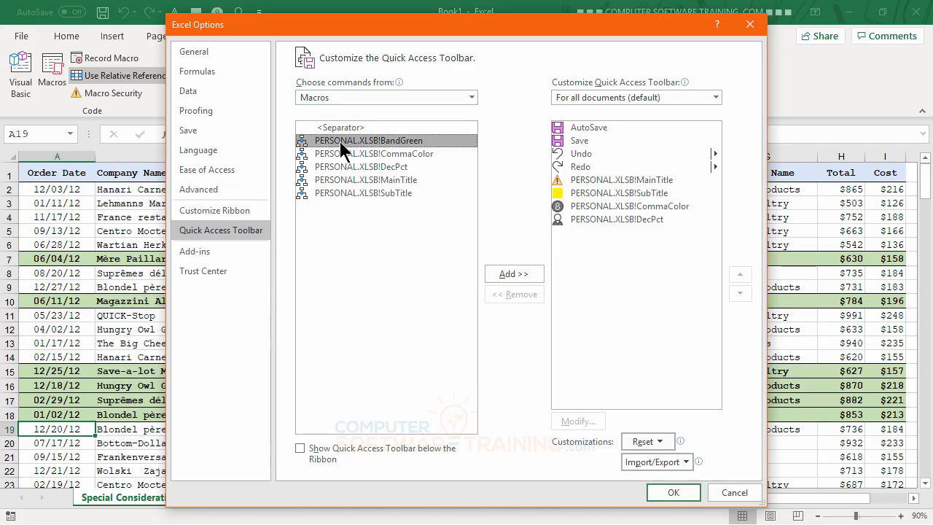
double_click(342, 145)
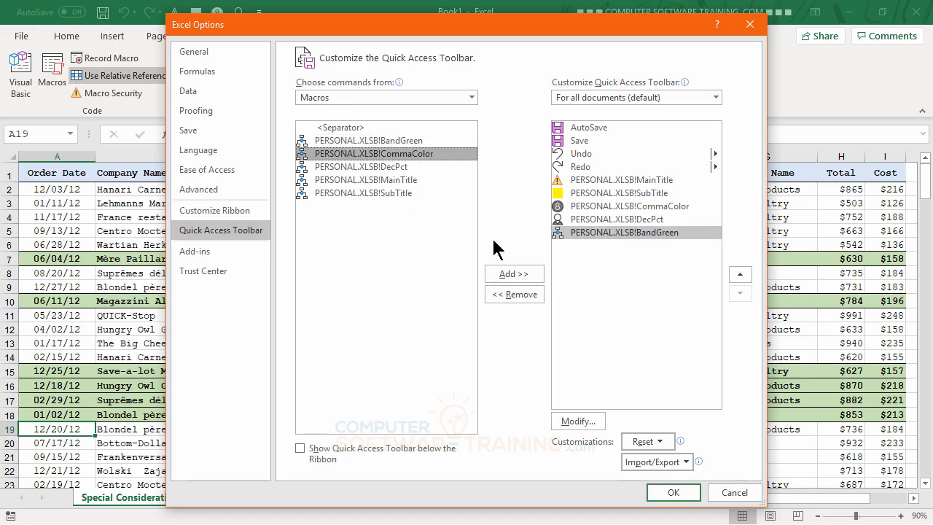
left_click(583, 232)
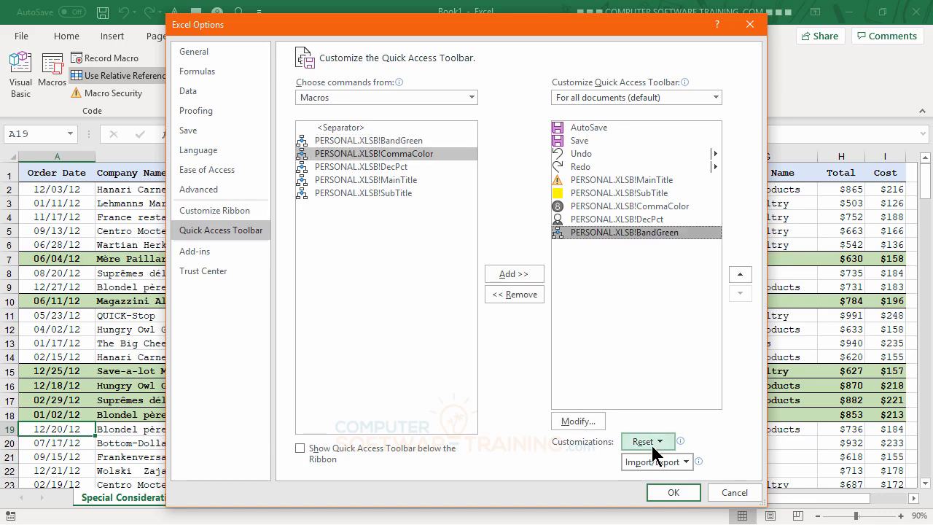
left_click(591, 422)
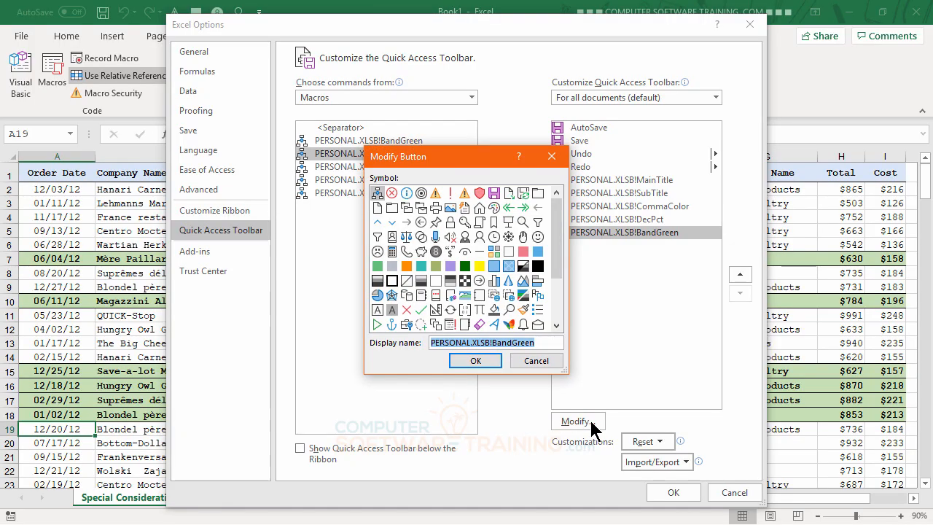
left_click(379, 266)
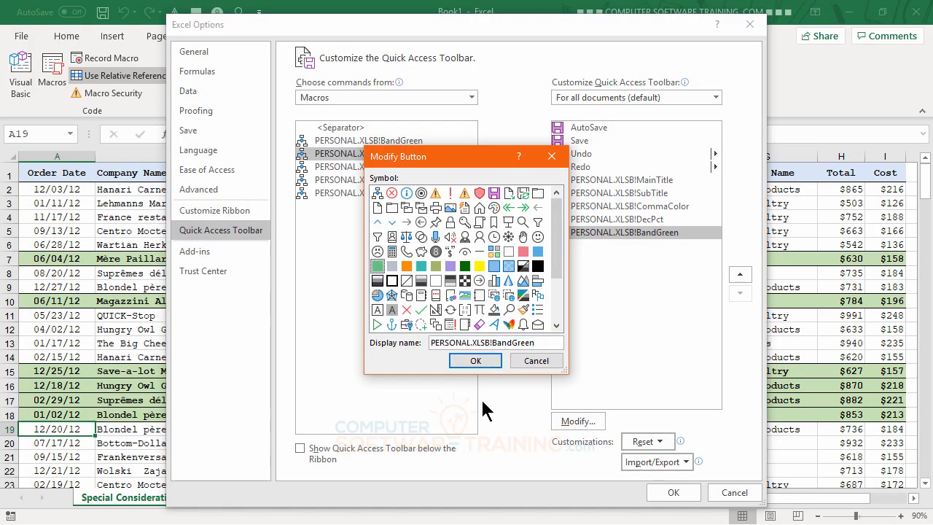
left_click(472, 361)
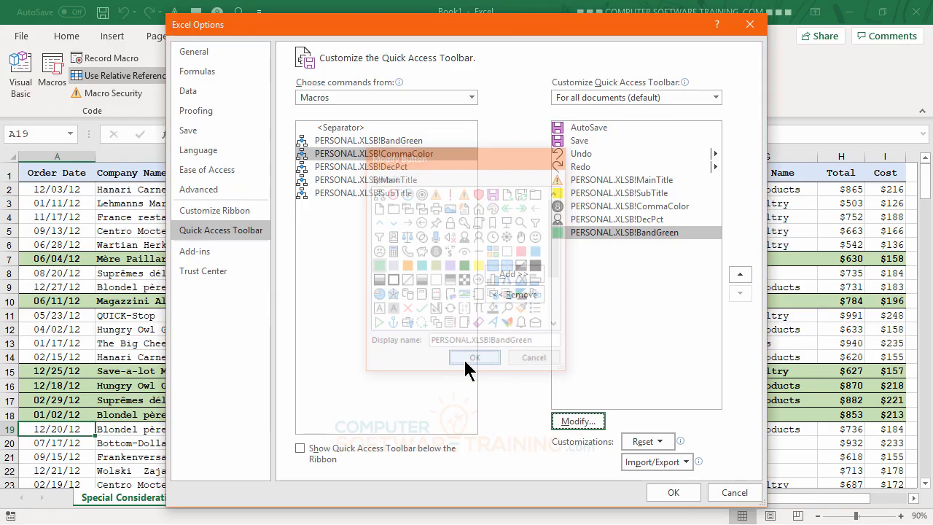
left_click(671, 493)
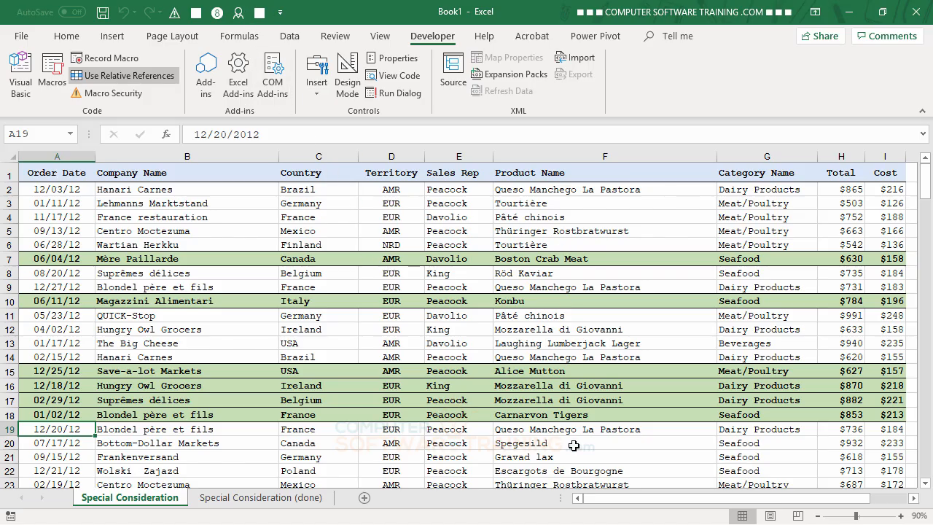
- Run BandGreen from the new toolbar button on rows 5 and 33
left_click(640, 228)
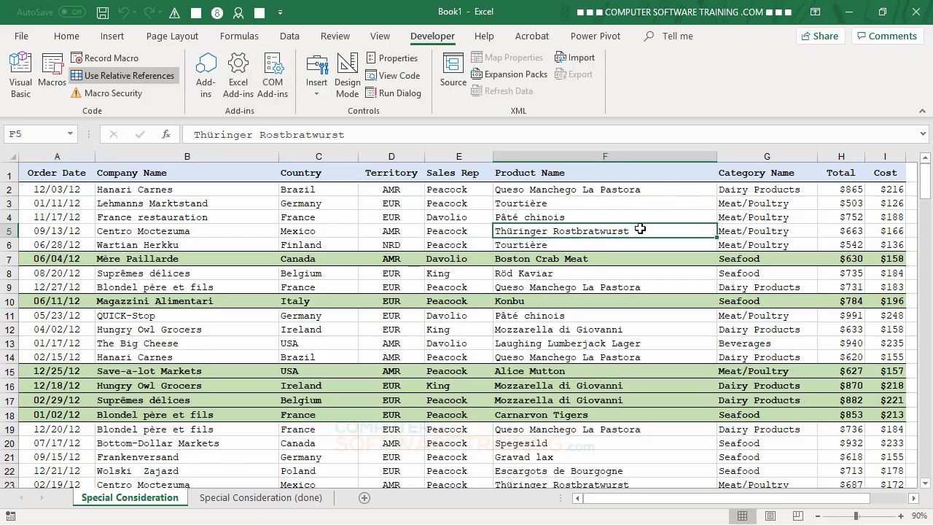
left_click(260, 13)
scroll(364, 337, "down", 7)
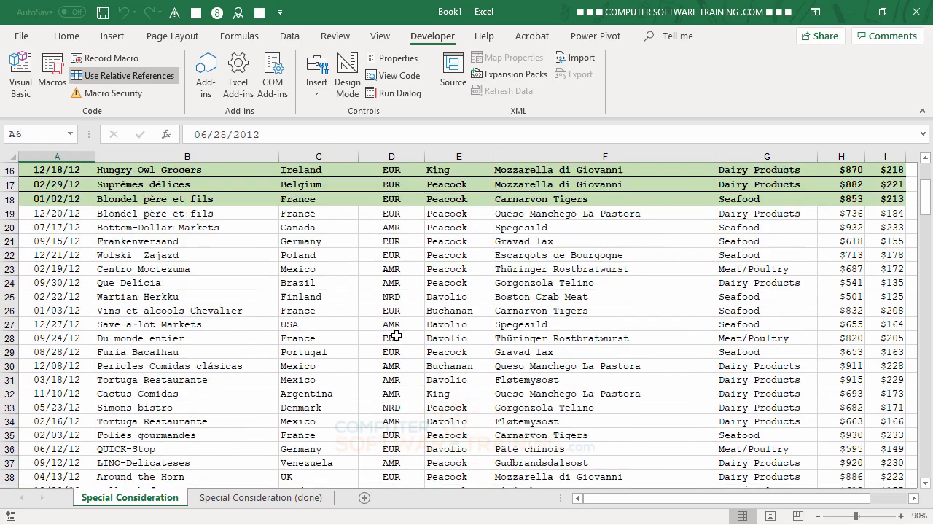
left_click(393, 325)
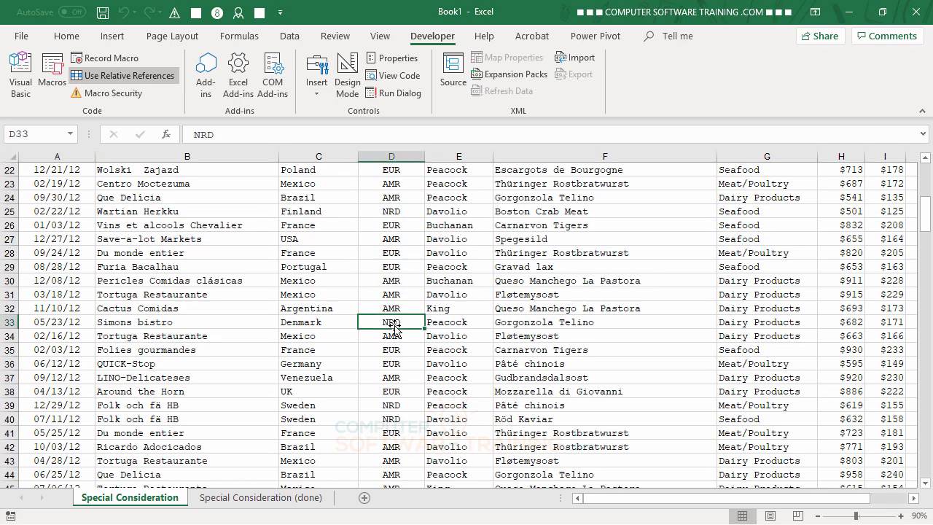
left_click(259, 13)
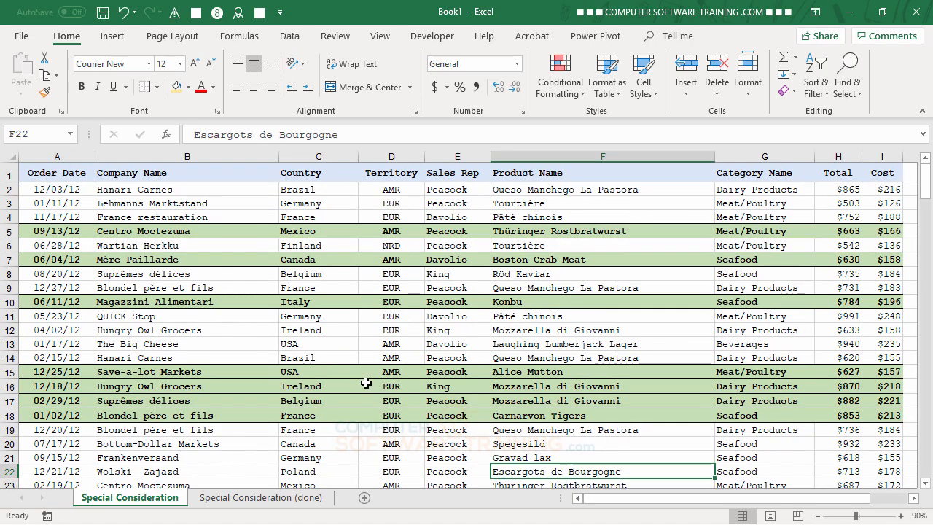
- Select E12, then a cell in row 13, and show the Developer tab
left_click(452, 334)
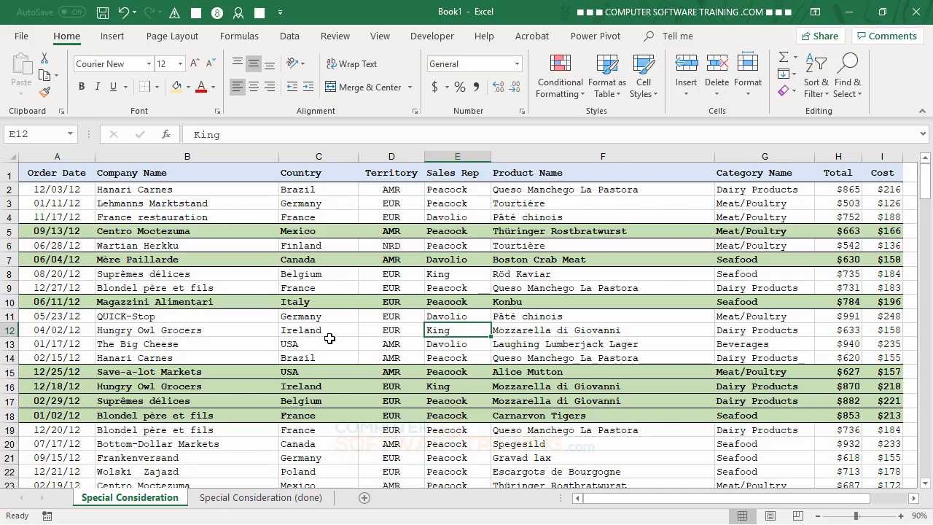
left_click(503, 343)
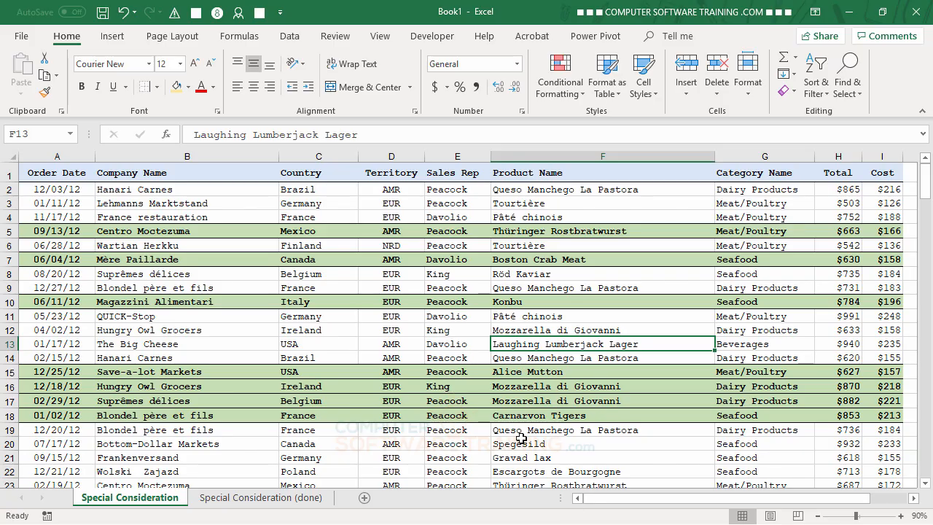
left_click(433, 36)
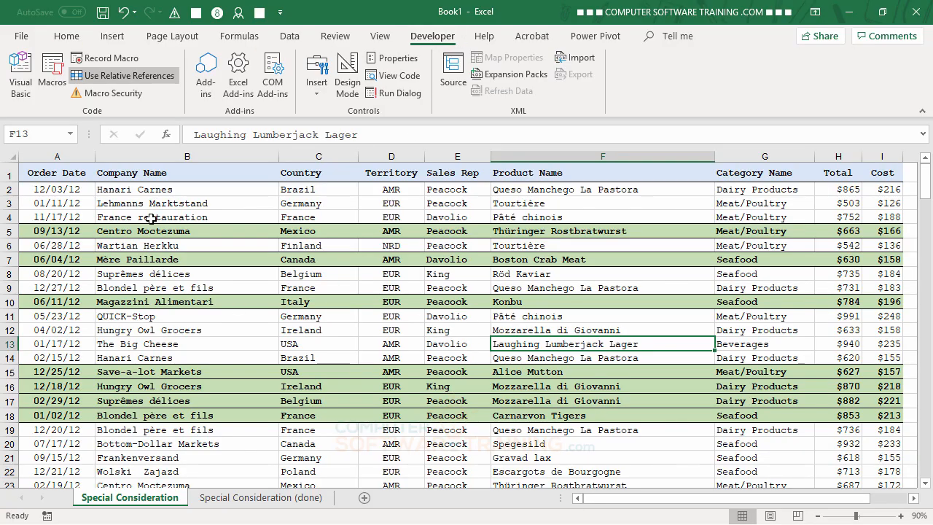
- Record a macro named RowMultiClr with shortcut Ctrl+Shift+M in the Personal Macro Workbook
left_click(104, 58)
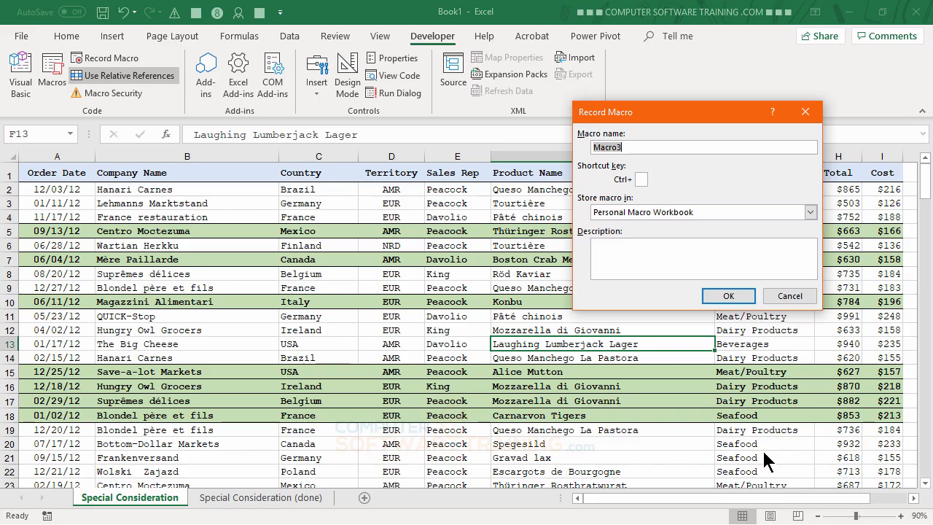
type("RowMultiClr")
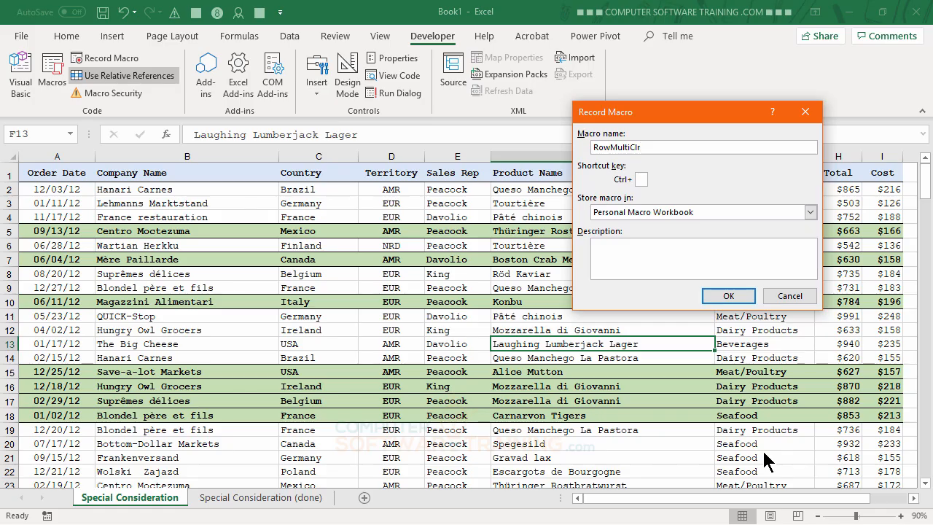
left_click(643, 179)
type("M")
left_click(727, 296)
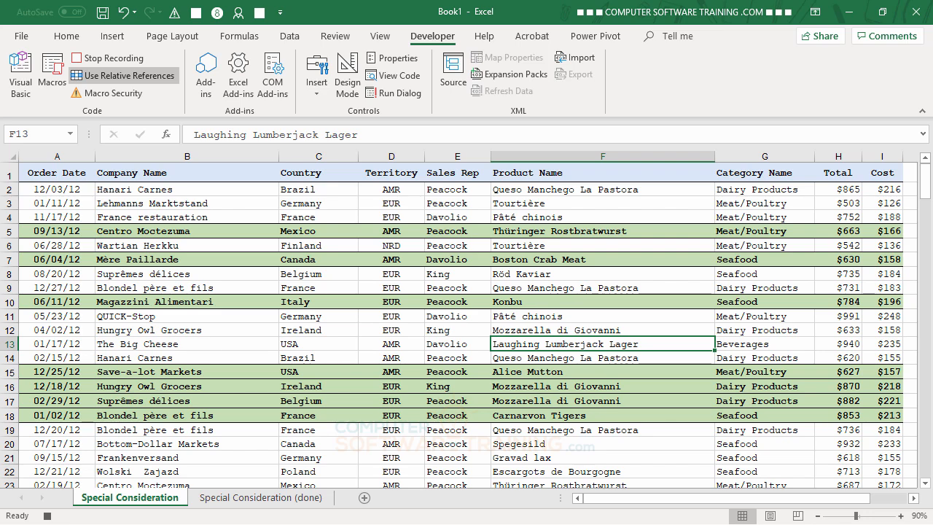
- Give A13 top and bottom borders, bold text and an Orange, Accent 2, Lighter 60% fill
key("Home")
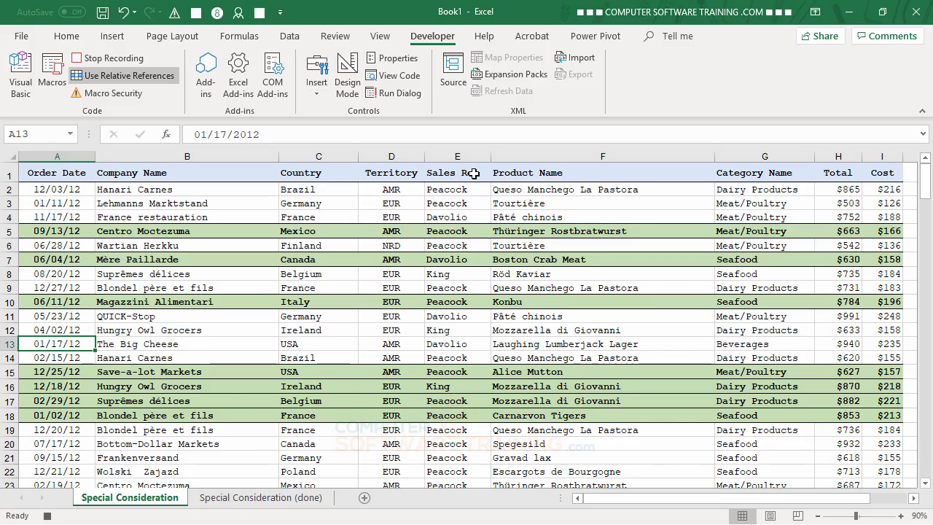
left_click(65, 45)
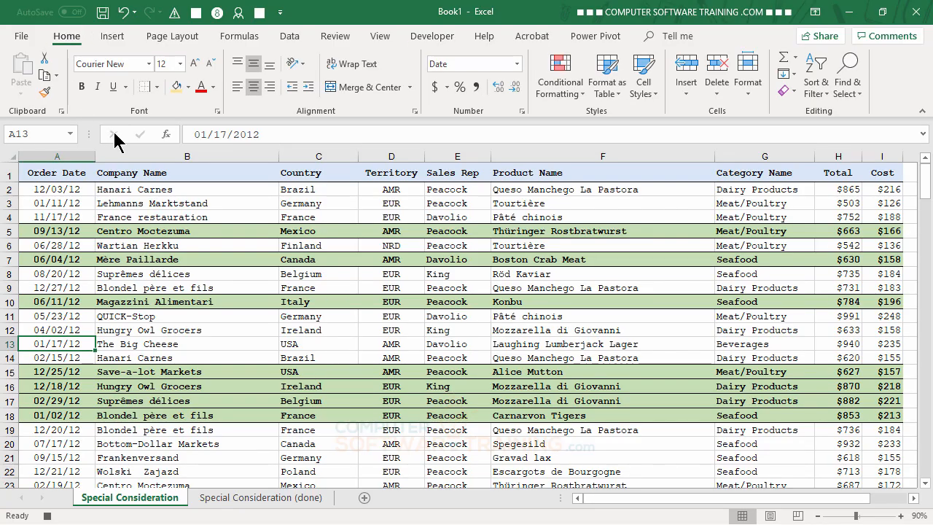
left_click(156, 87)
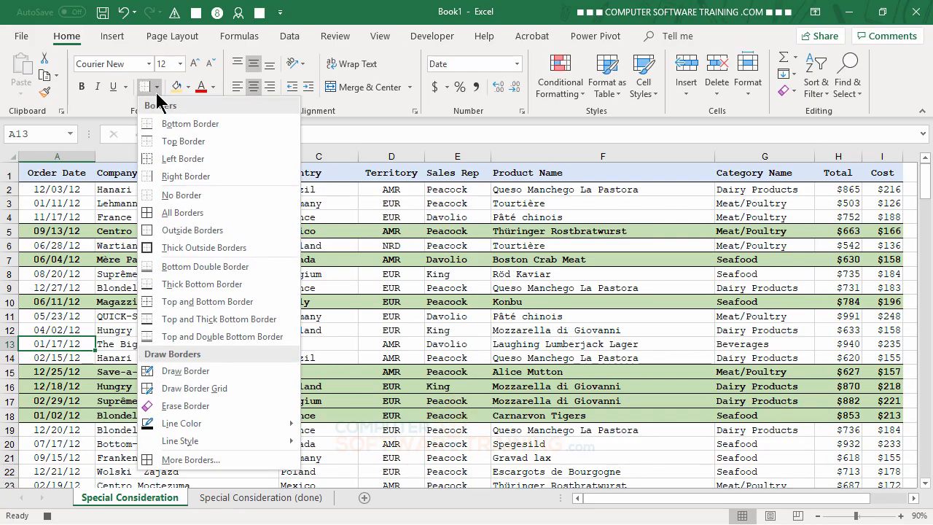
left_click(180, 302)
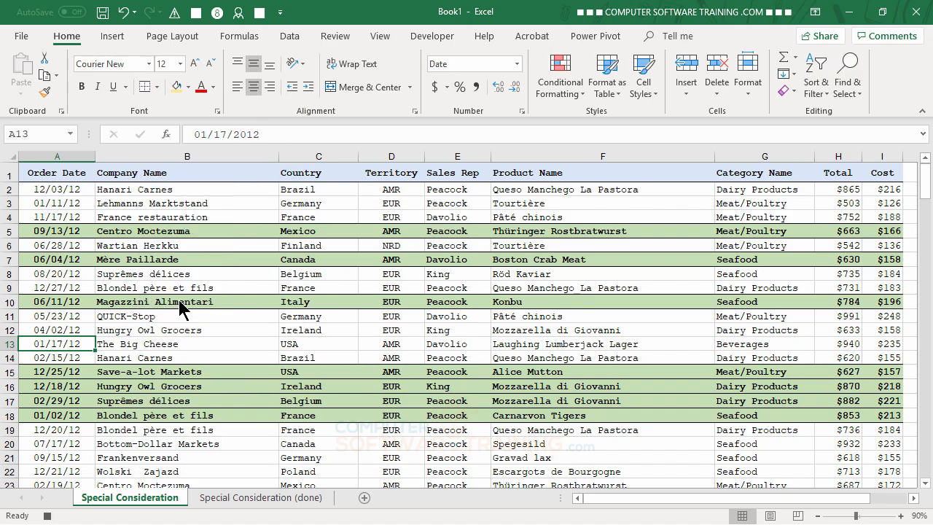
left_click(82, 87)
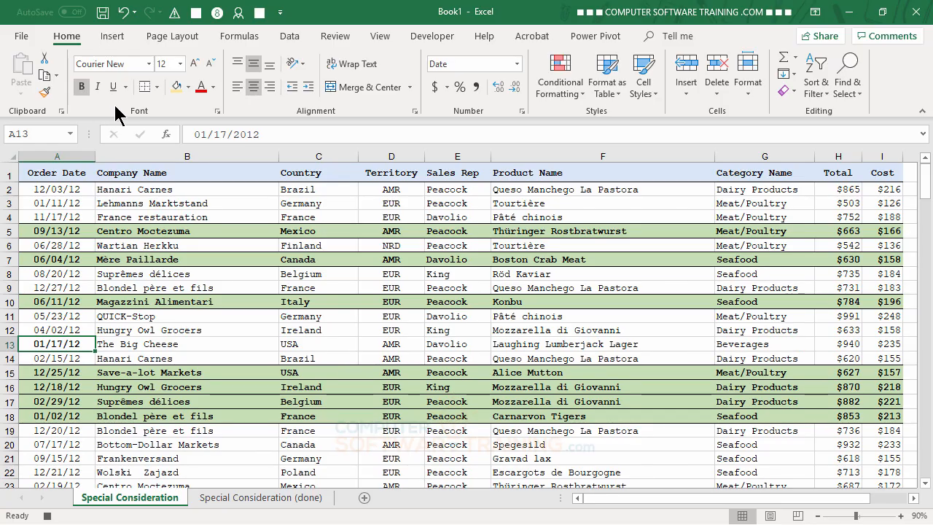
left_click(188, 86)
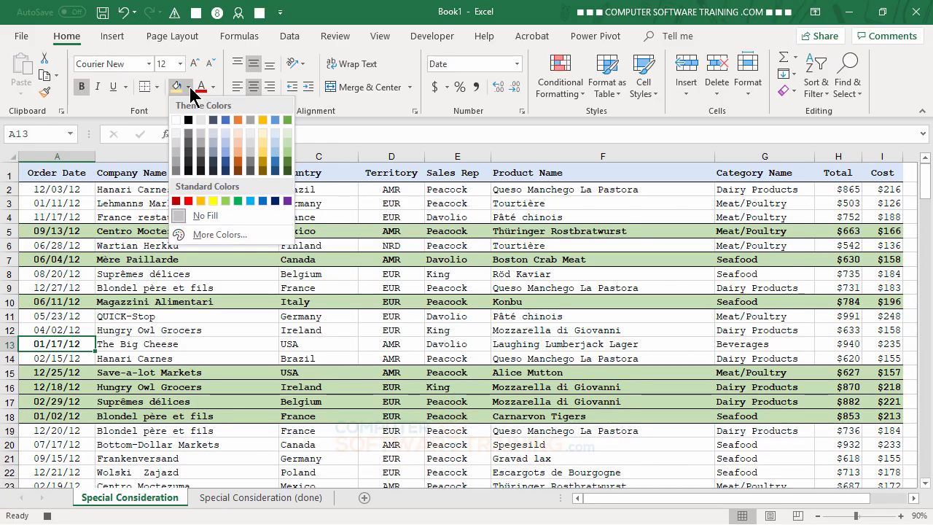
left_click(236, 148)
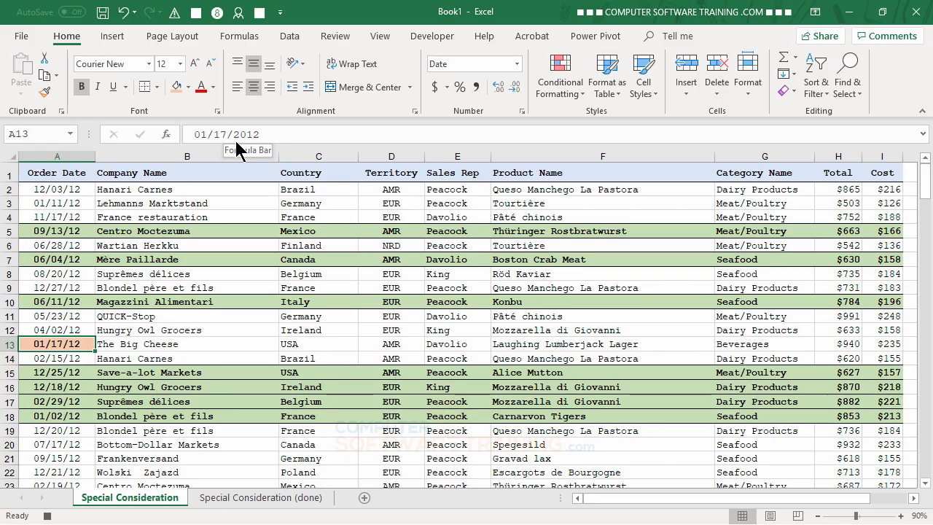
left_click(188, 86)
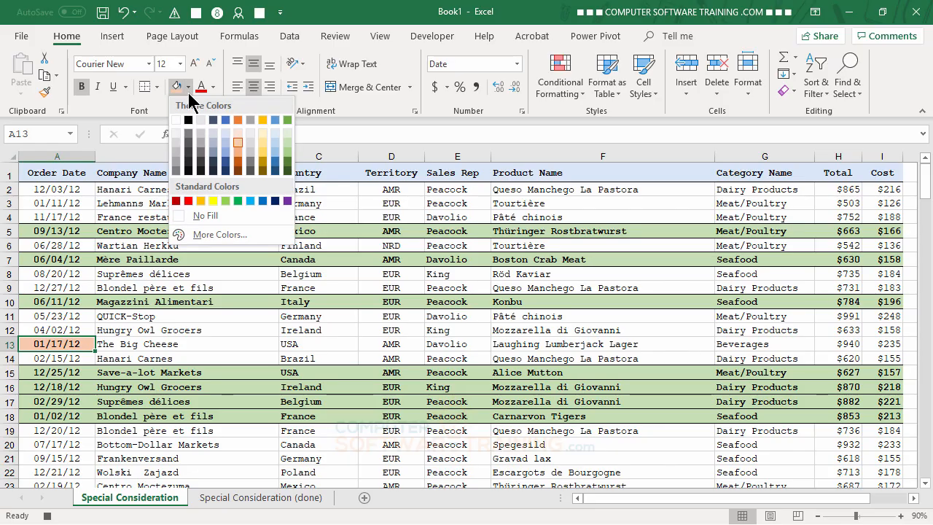
left_click(237, 140)
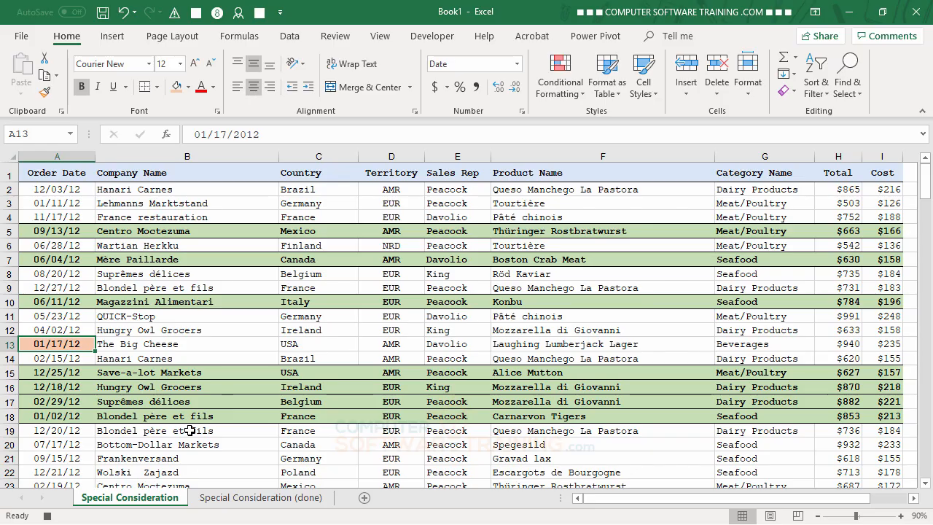
- Fill B13, The Big Cheese, with light gold, then move on to C13
key("Right")
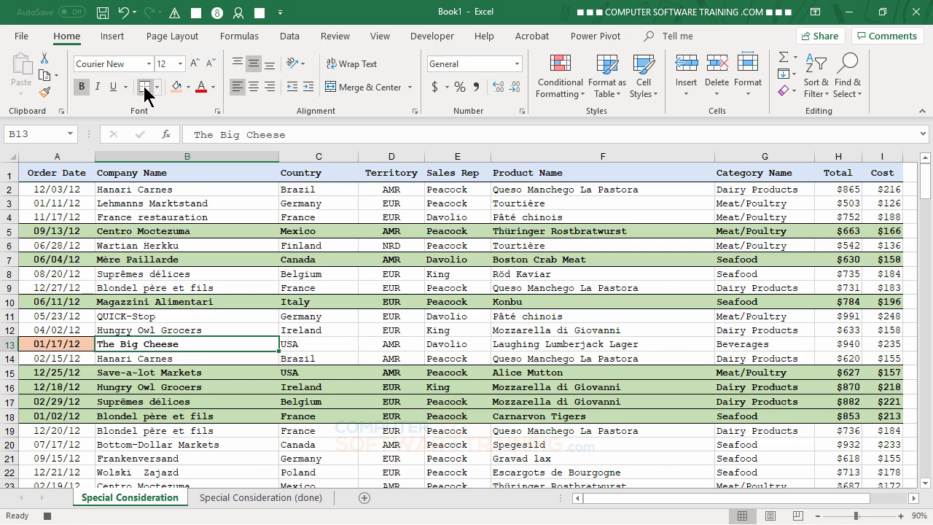
left_click(189, 87)
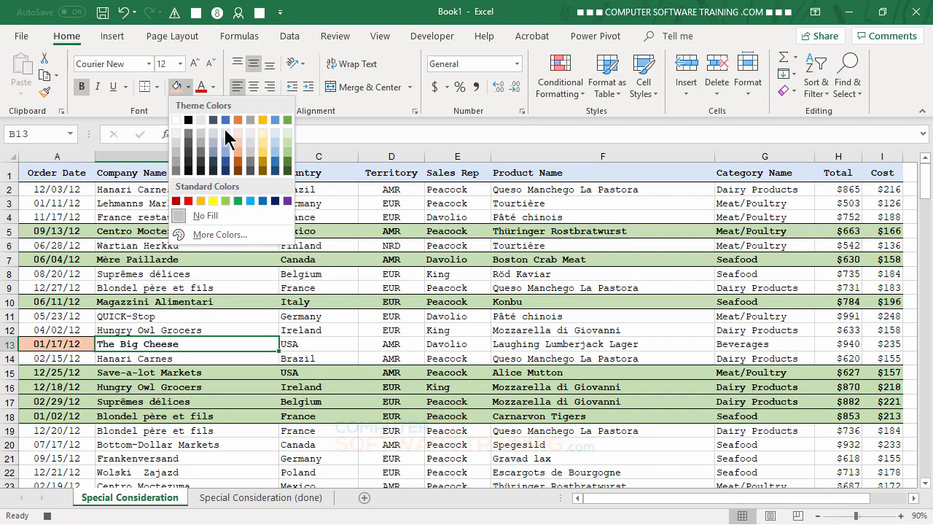
left_click(263, 147)
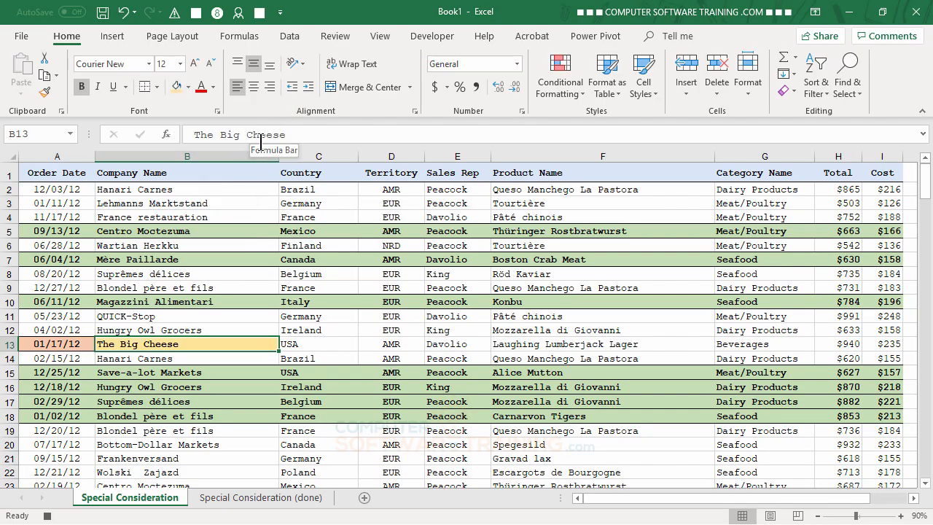
key("Right")
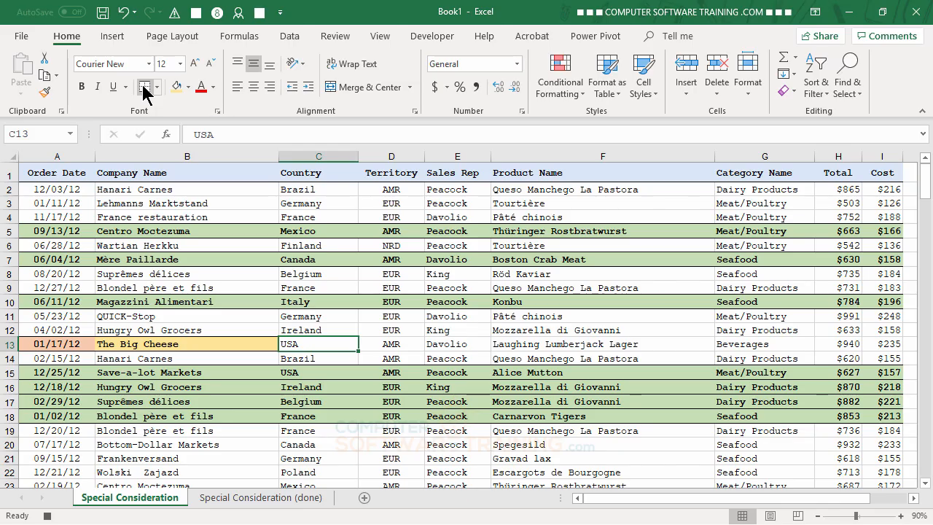
- Bold USA in C13 and give it a light blue fill
left_click(83, 86)
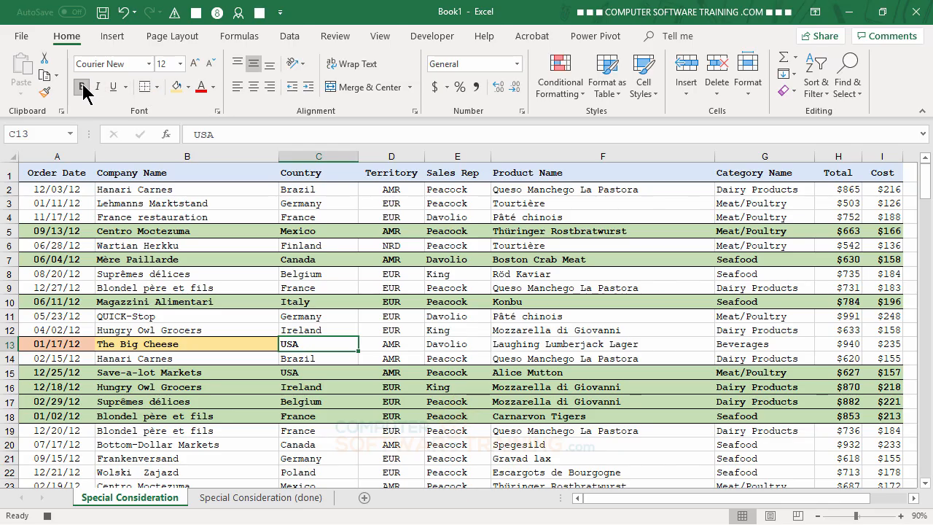
left_click(188, 87)
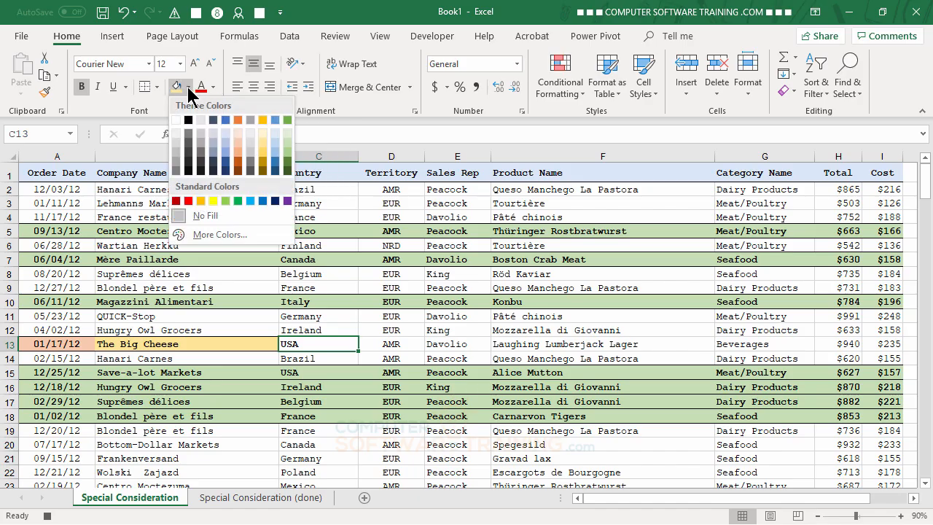
left_click(287, 144)
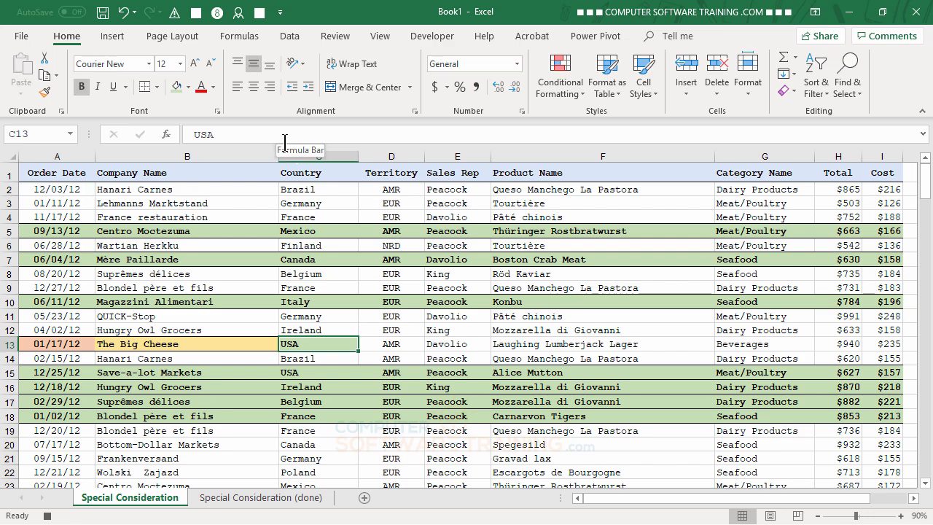
left_click(188, 87)
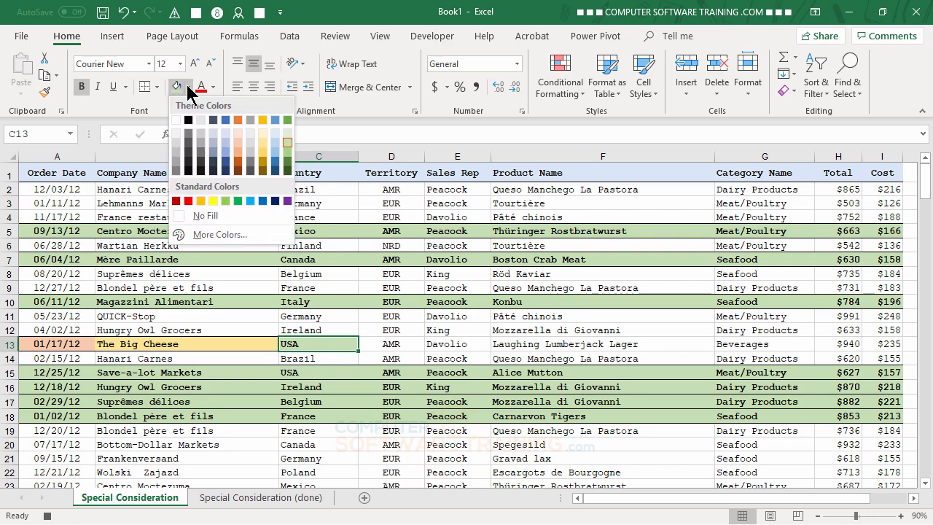
left_click(227, 144)
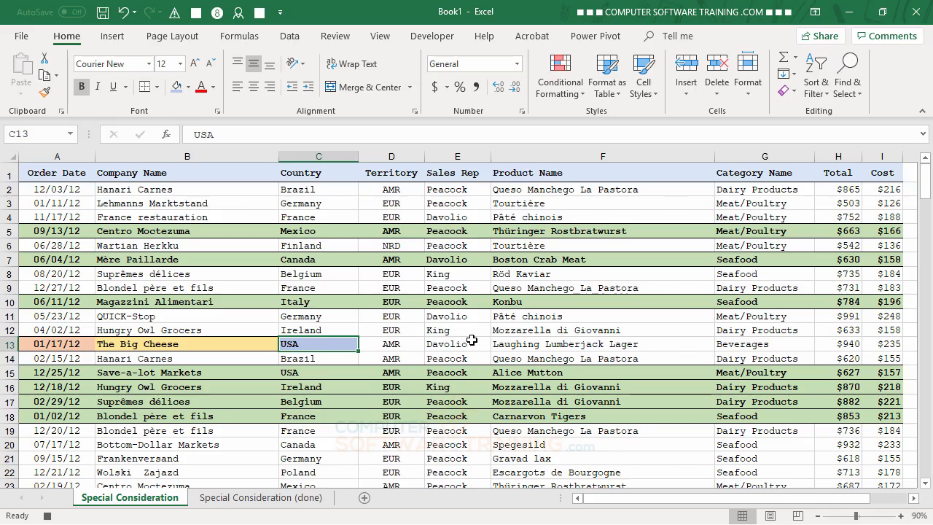
key("Down")
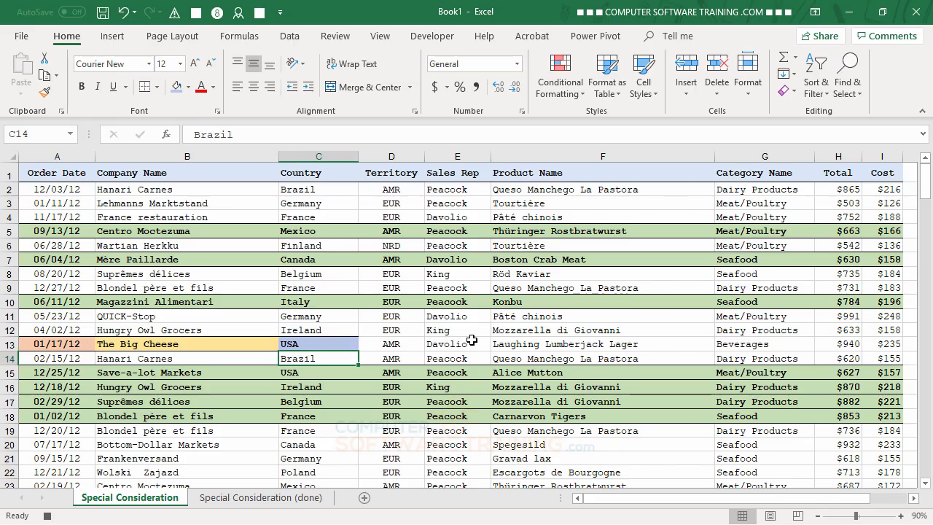
- Stop recording, then replay the macro on row 3 using its keyboard shortcut
left_click(47, 516)
left_click(753, 203)
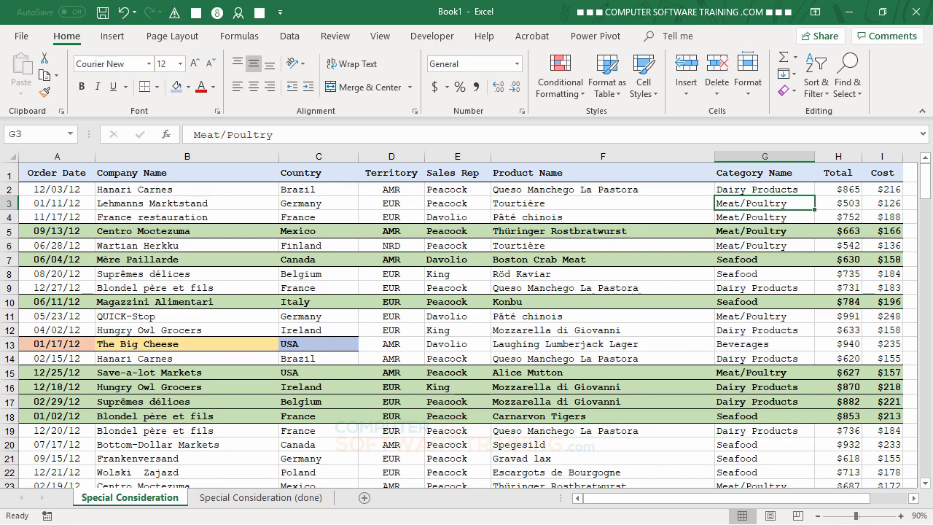
key("ctrl+shift+s")
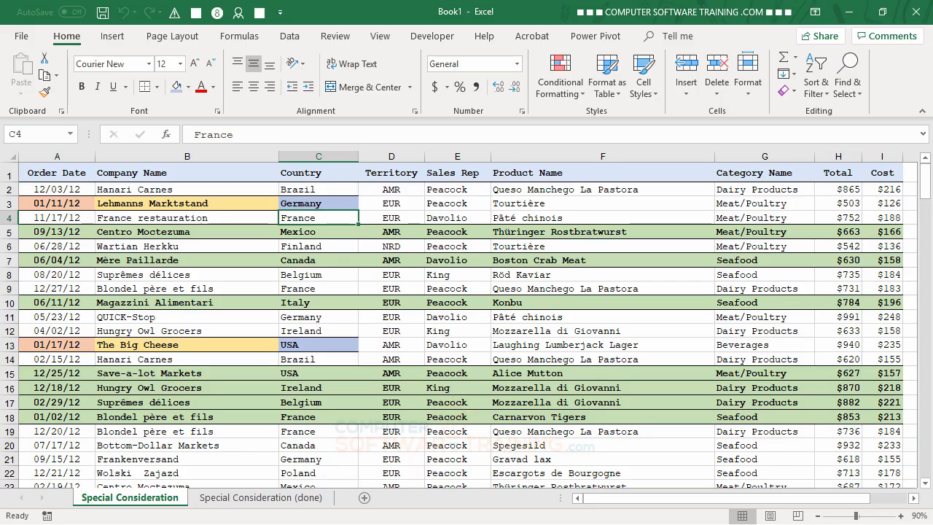